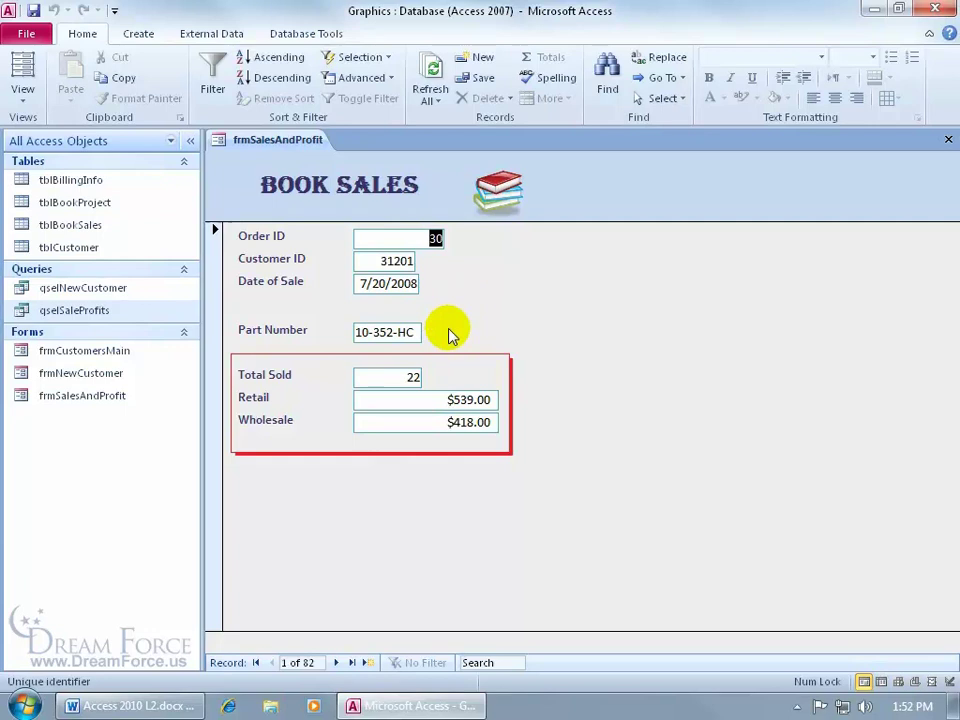
- Open frmSalesAndProfit in Design View and show the Property Sheet, checking the OrderID box
right_click(512, 284)
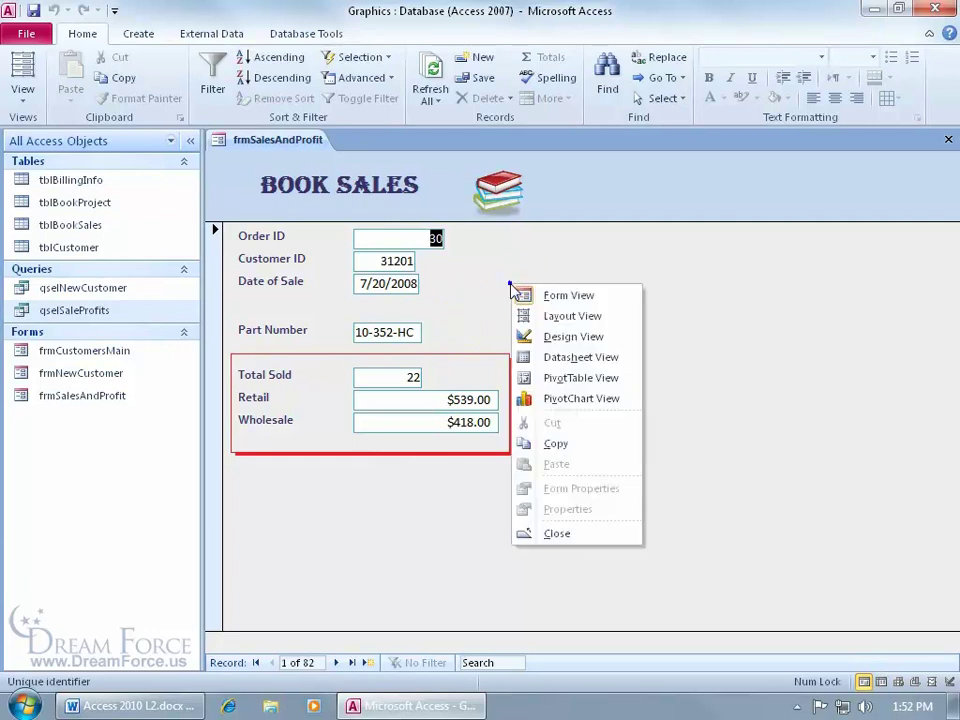
click(540, 338)
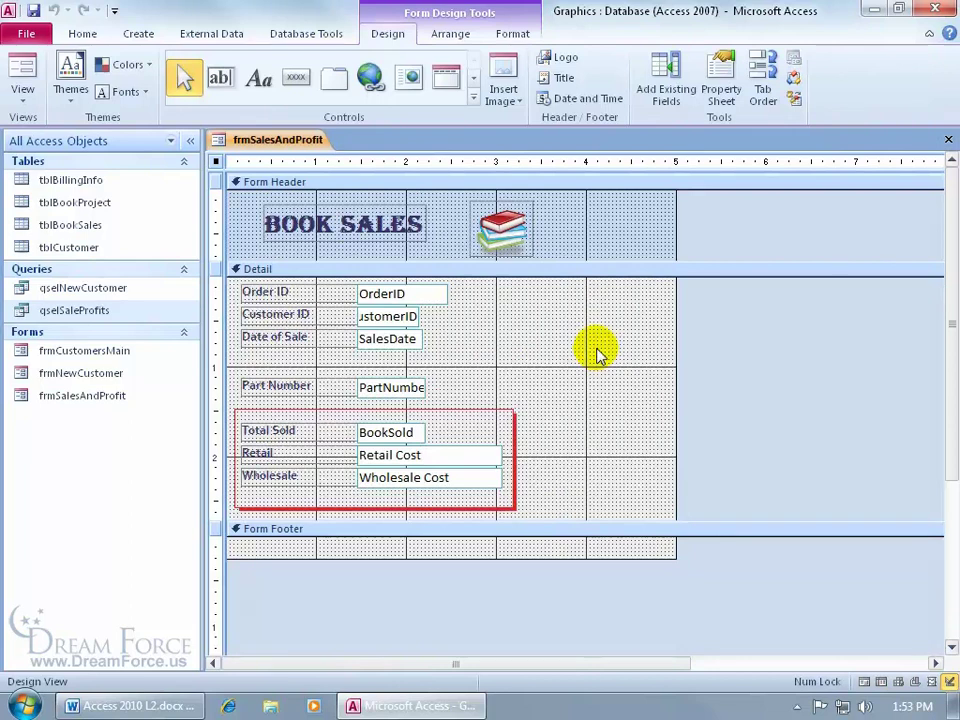
click(720, 85)
click(718, 180)
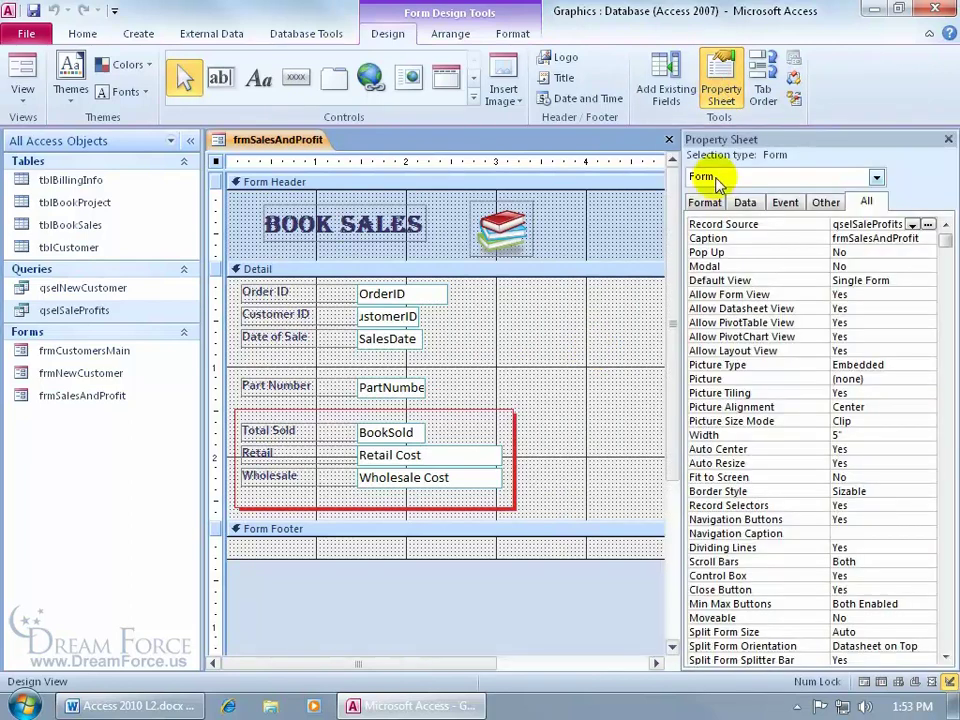
click(422, 294)
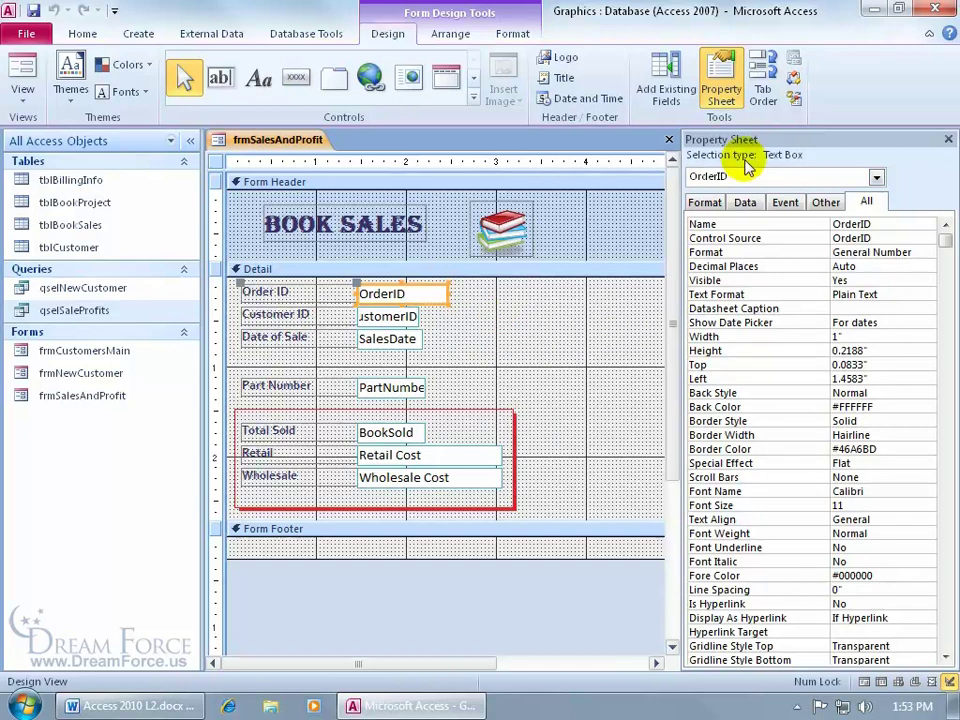
- Select Form in the Property Sheet's object list, then hide and restore the pane with F4
click(216, 164)
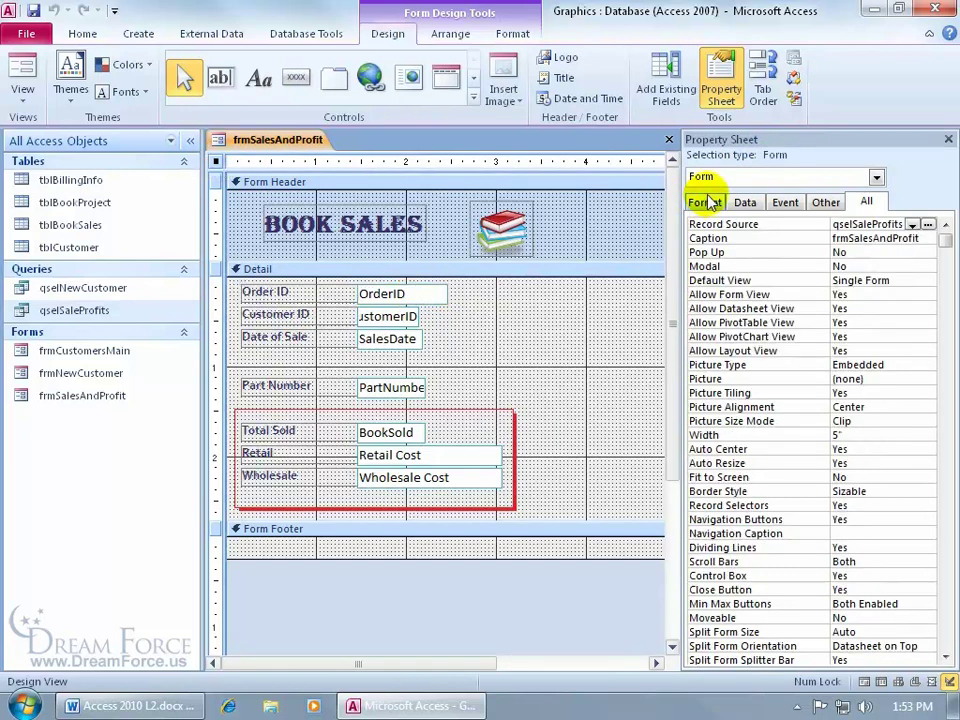
click(876, 177)
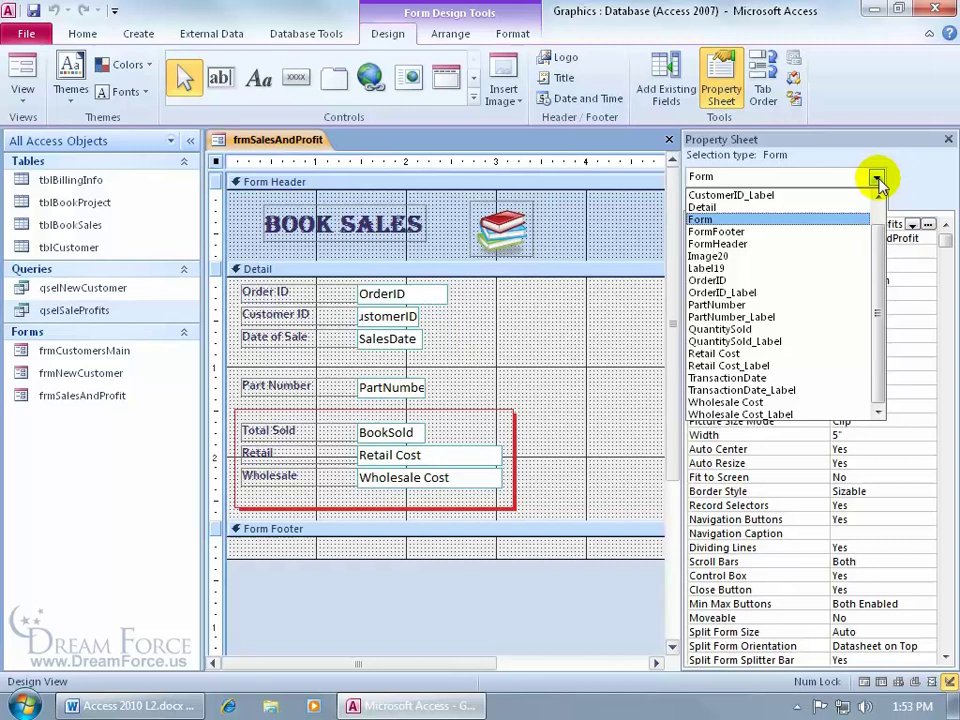
click(780, 220)
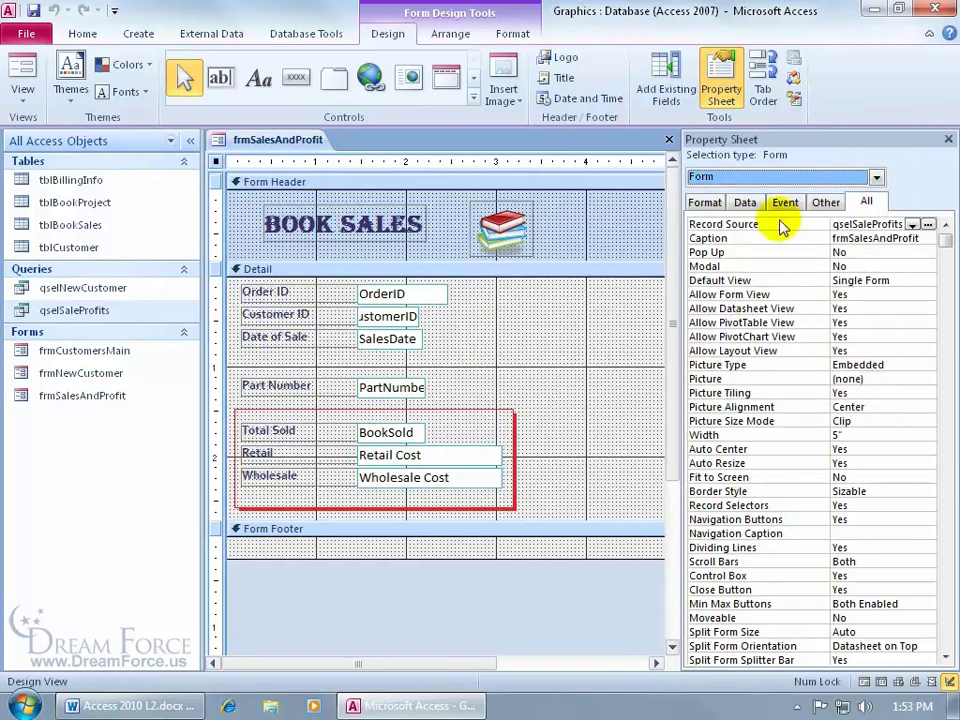
click(947, 139)
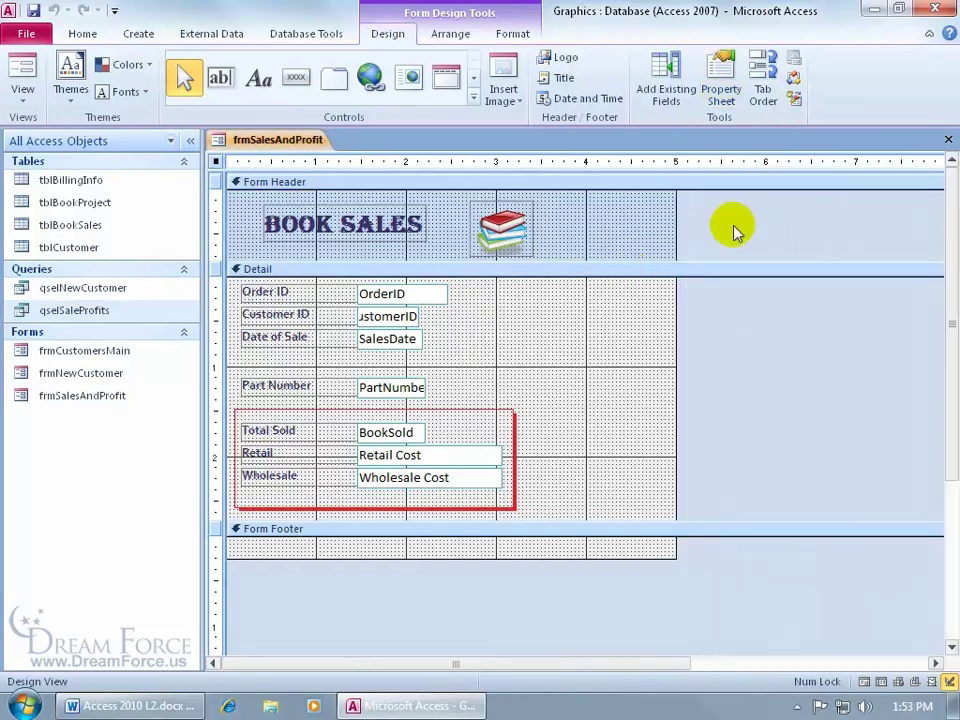
key(F4)
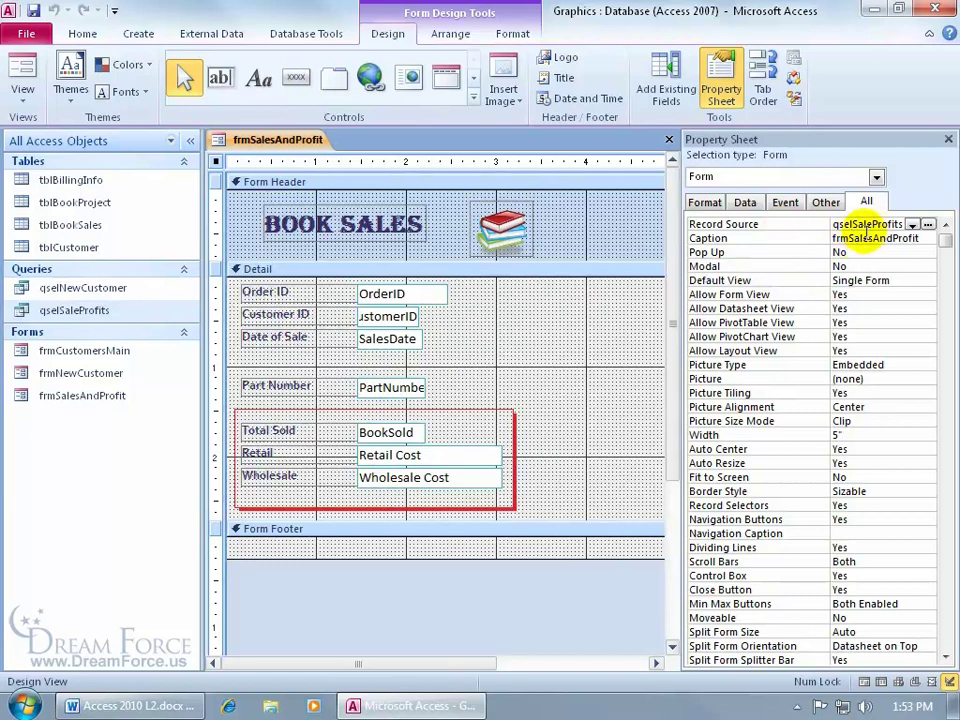
- Open the qselSaleProfits query in Datasheet View to see its 82 sales records
double_click(127, 318)
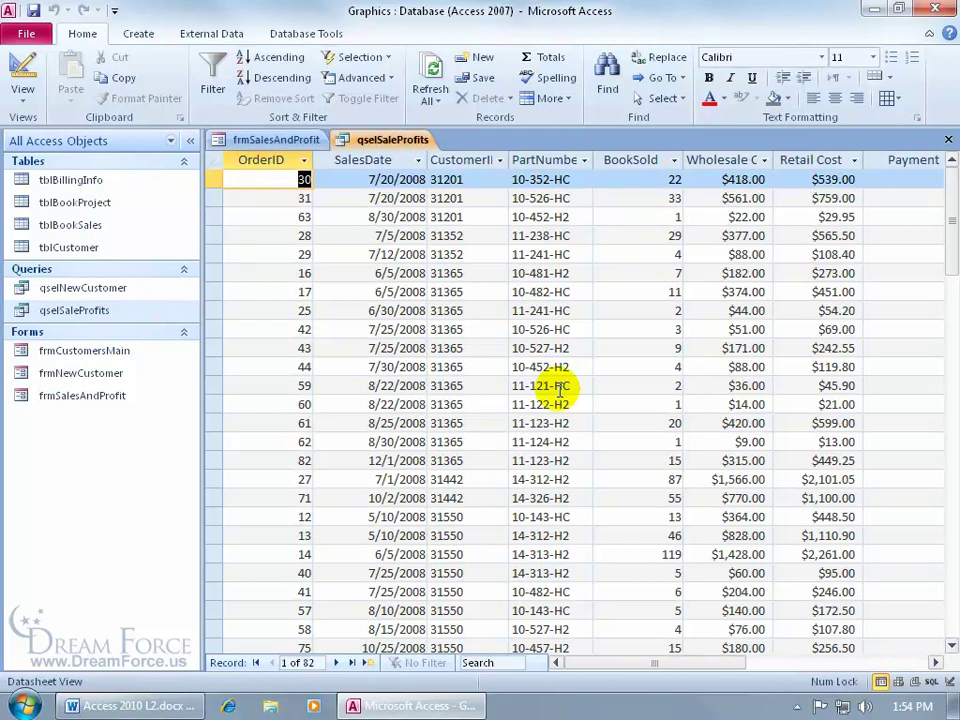
- View qselSaleProfits in Design View, reviewing its tblBookProject, tblBookSales and tblBillingInfo joins
right_click(405, 150)
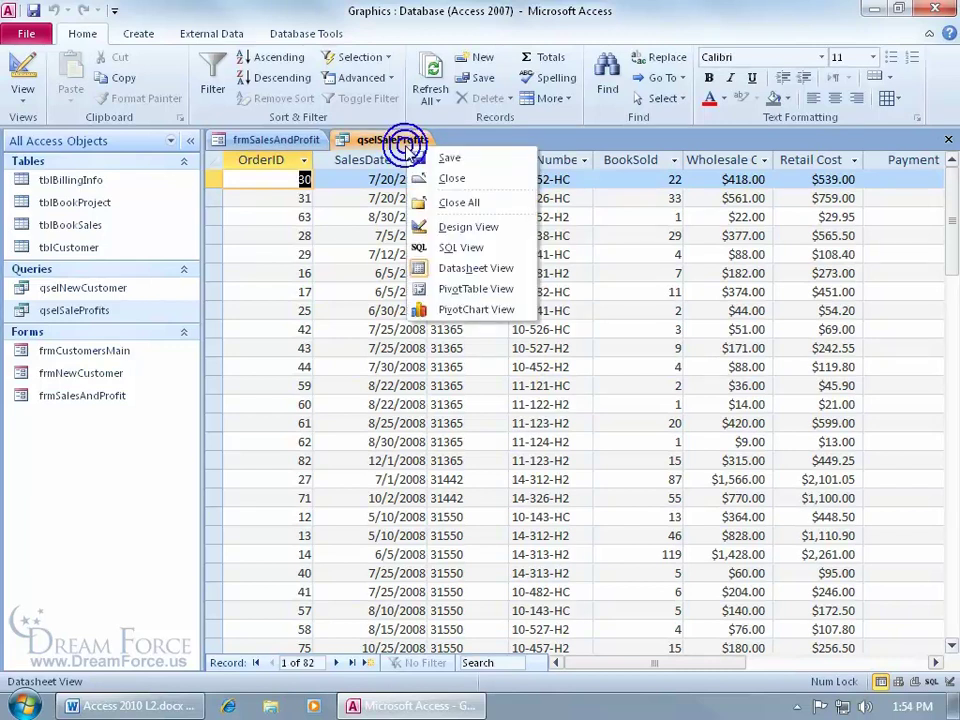
click(455, 167)
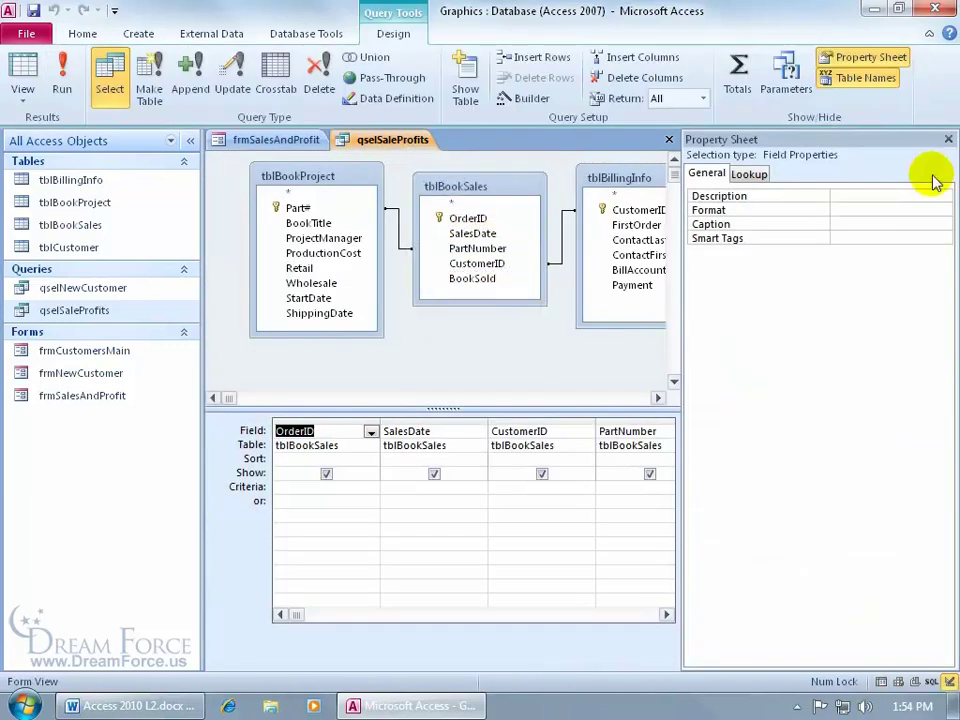
click(946, 139)
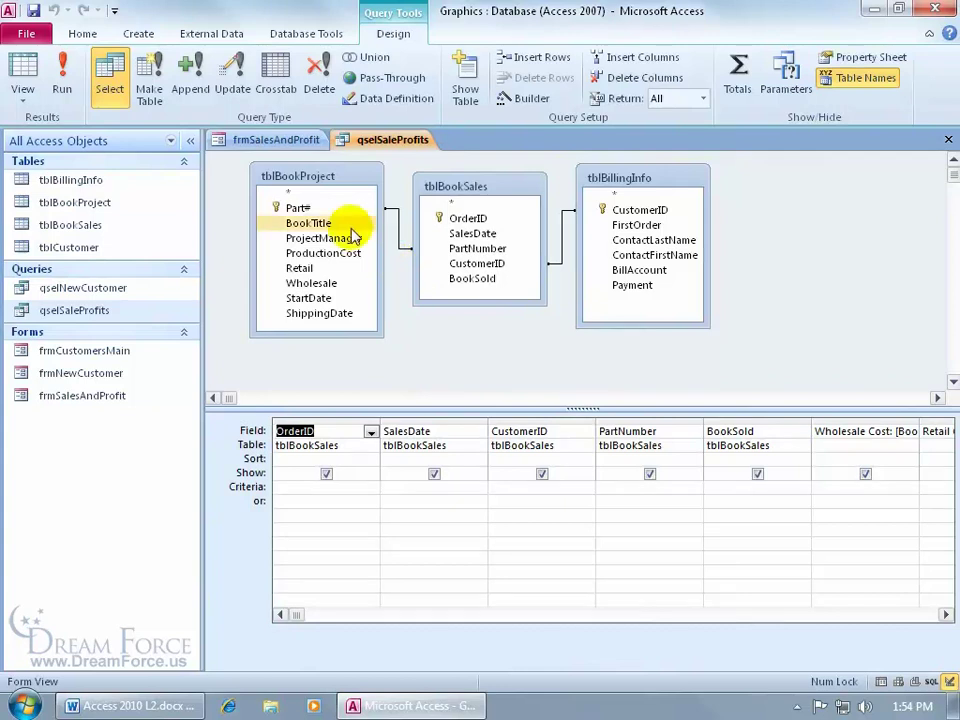
click(603, 210)
click(600, 286)
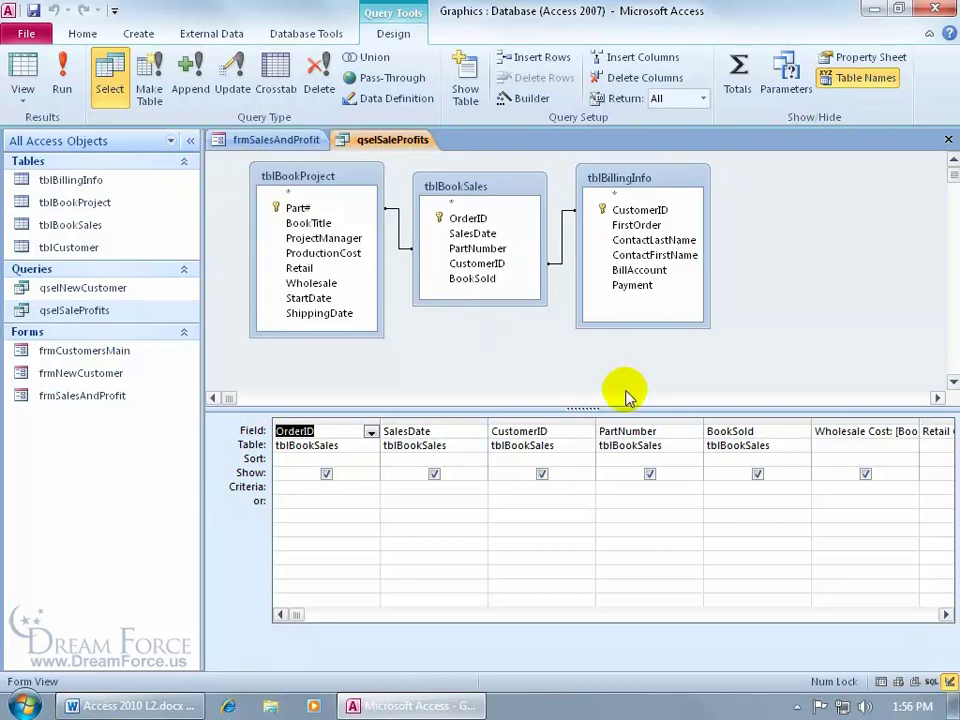
- Close the query and delete the Part Number label and text box from the form's Detail section
click(948, 139)
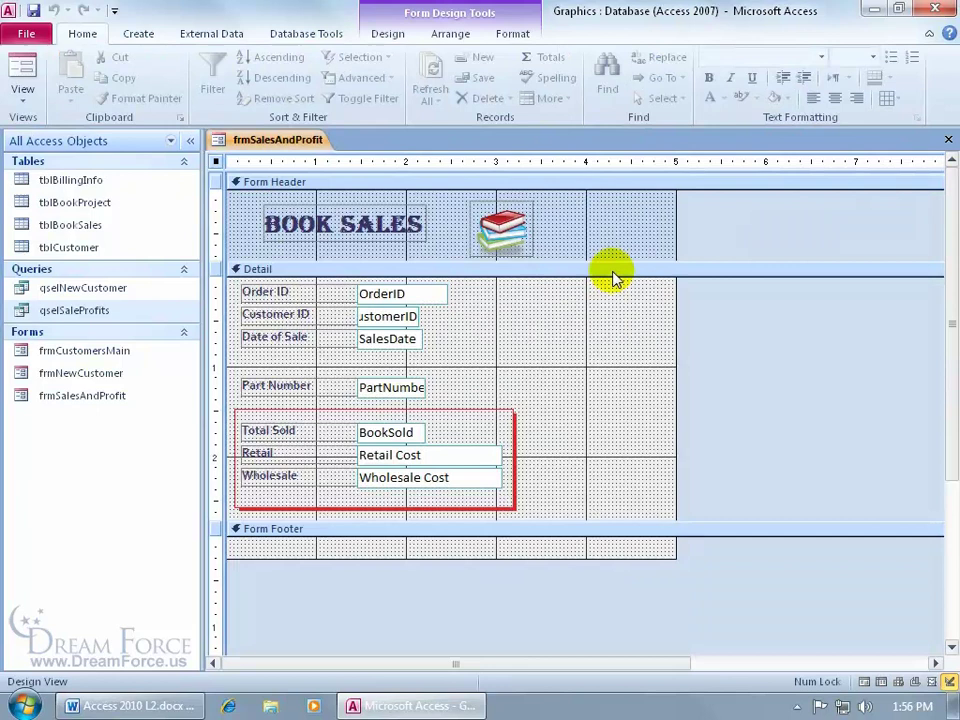
click(459, 374)
drag(477, 384, 241, 388)
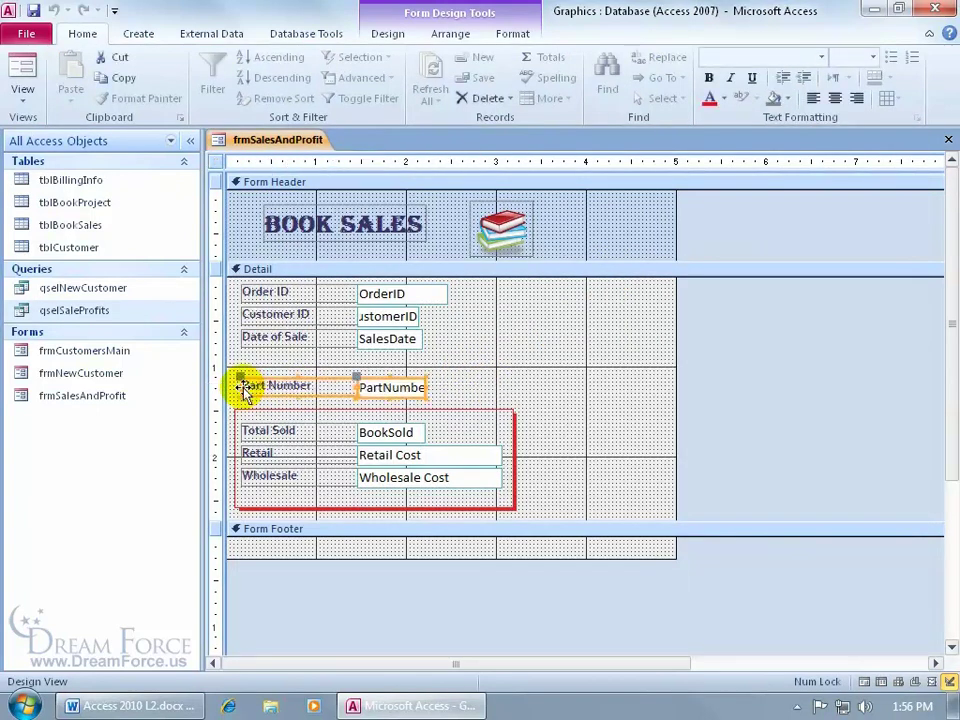
click(483, 370)
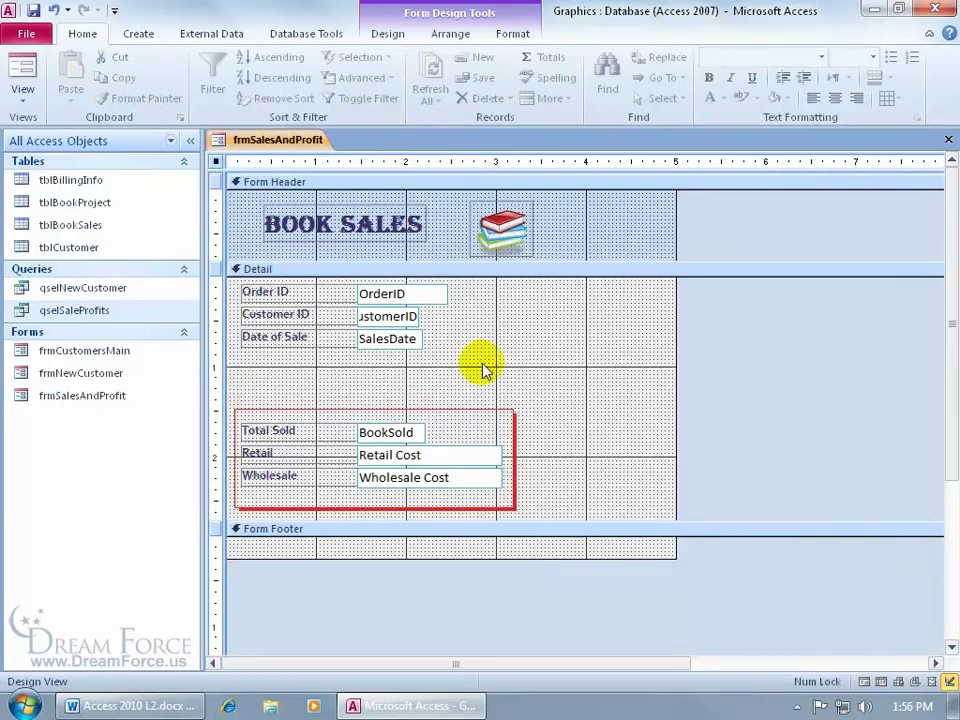
- Place a combo box from the Controls gallery where Part Number was, launching the Combo Box Wizard
click(389, 33)
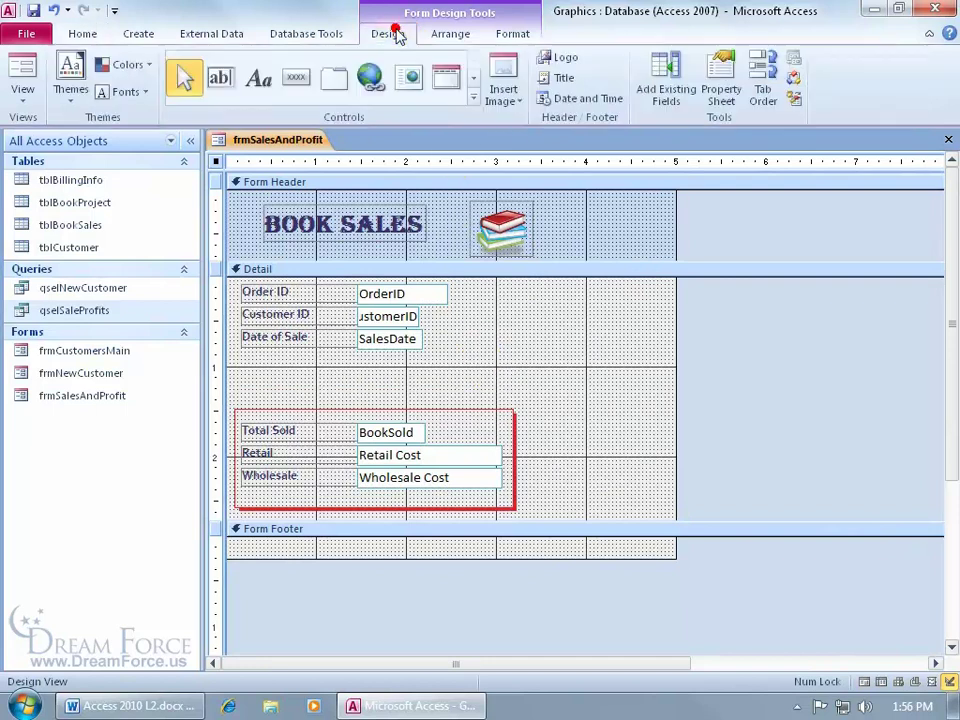
click(476, 102)
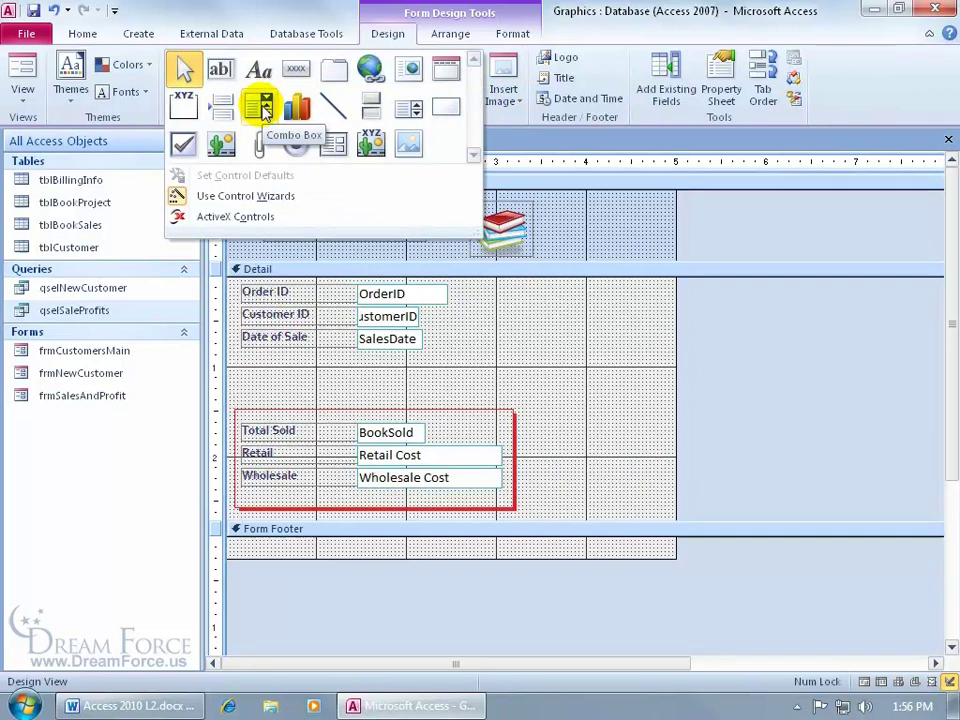
click(262, 106)
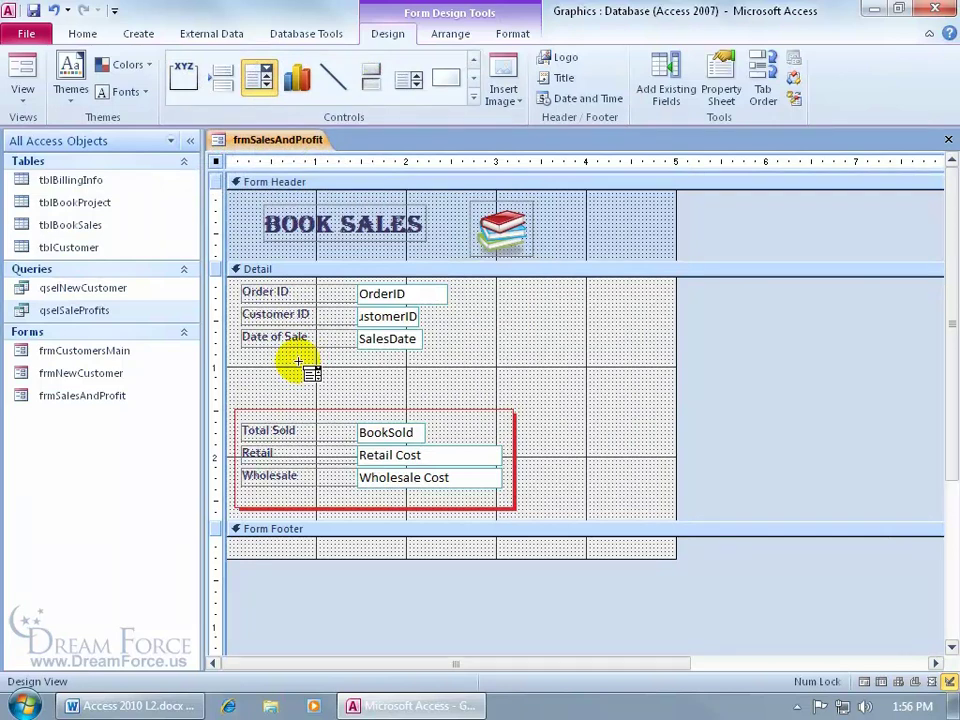
click(358, 368)
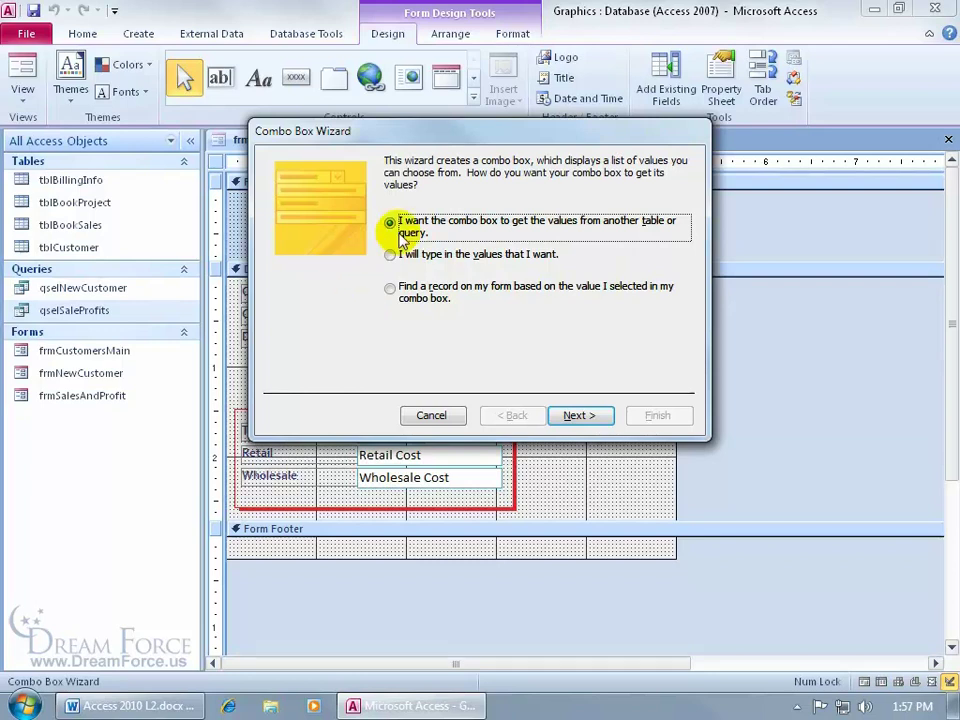
- Set the combo box to look up its values from the tblBookProject table
click(562, 417)
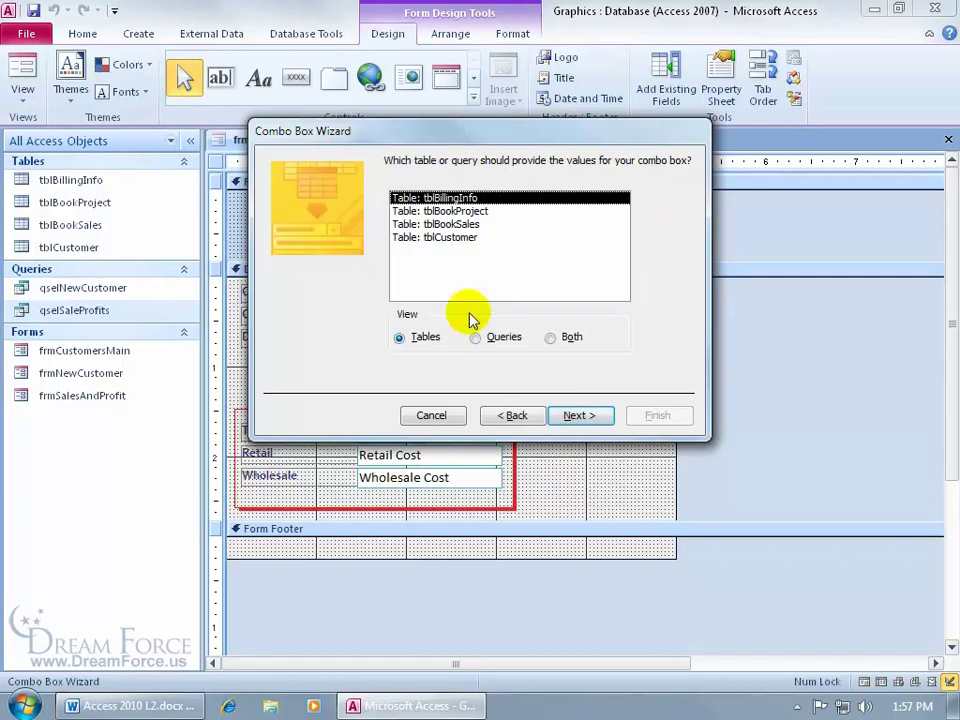
click(479, 211)
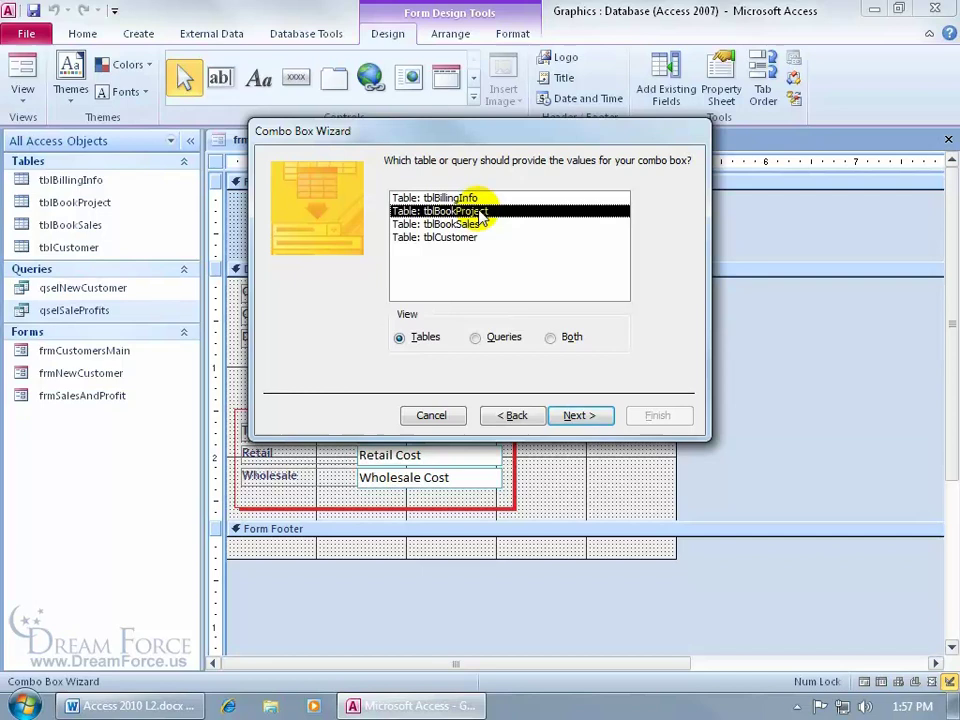
click(476, 338)
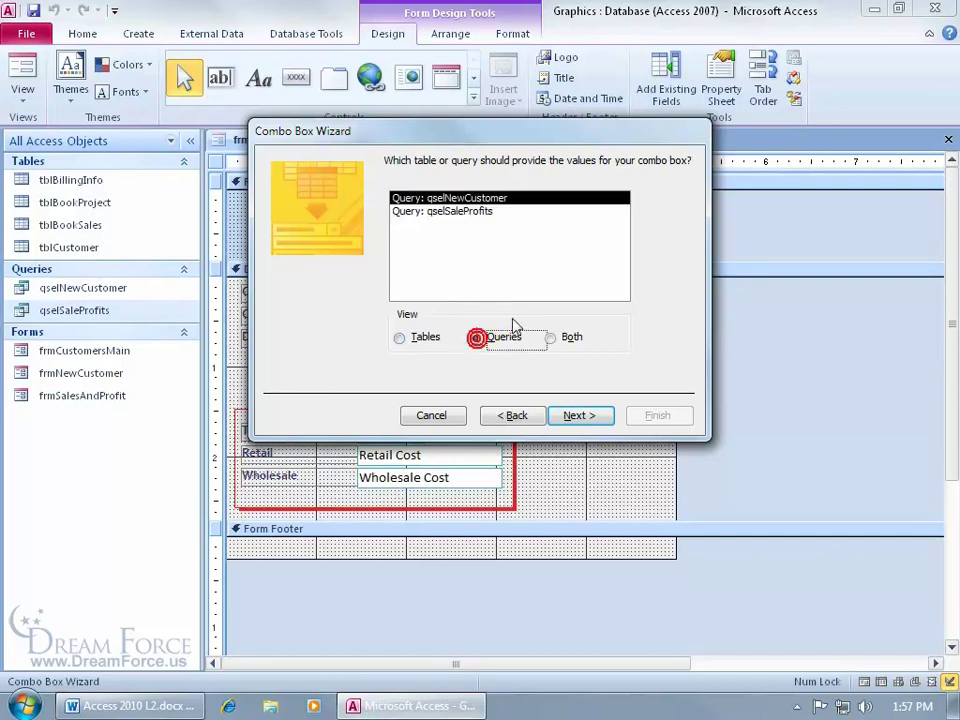
click(550, 339)
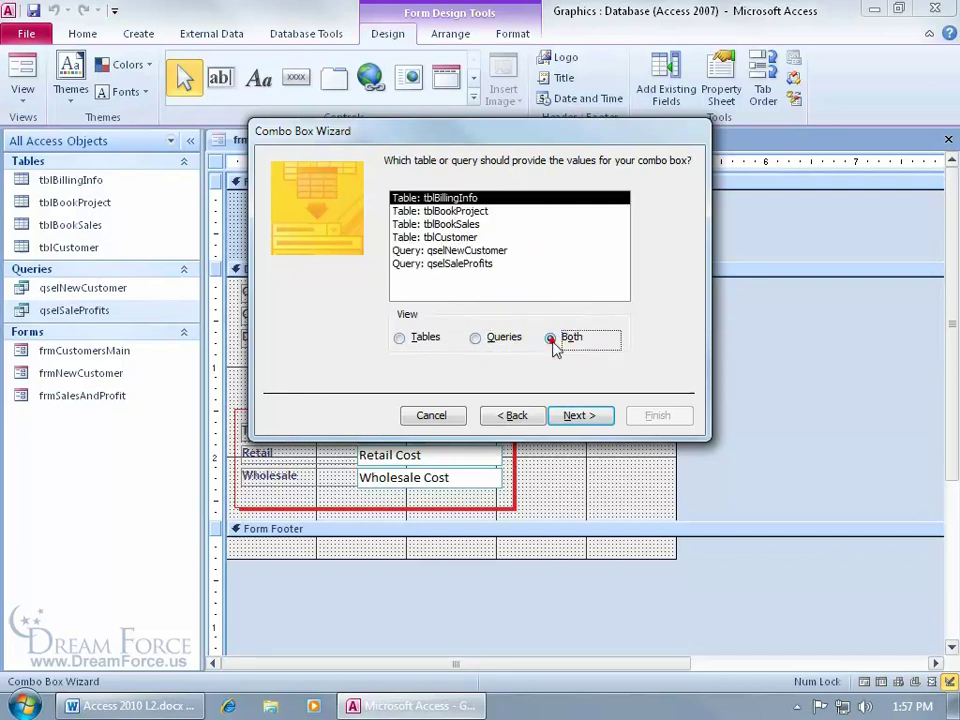
click(400, 337)
click(475, 212)
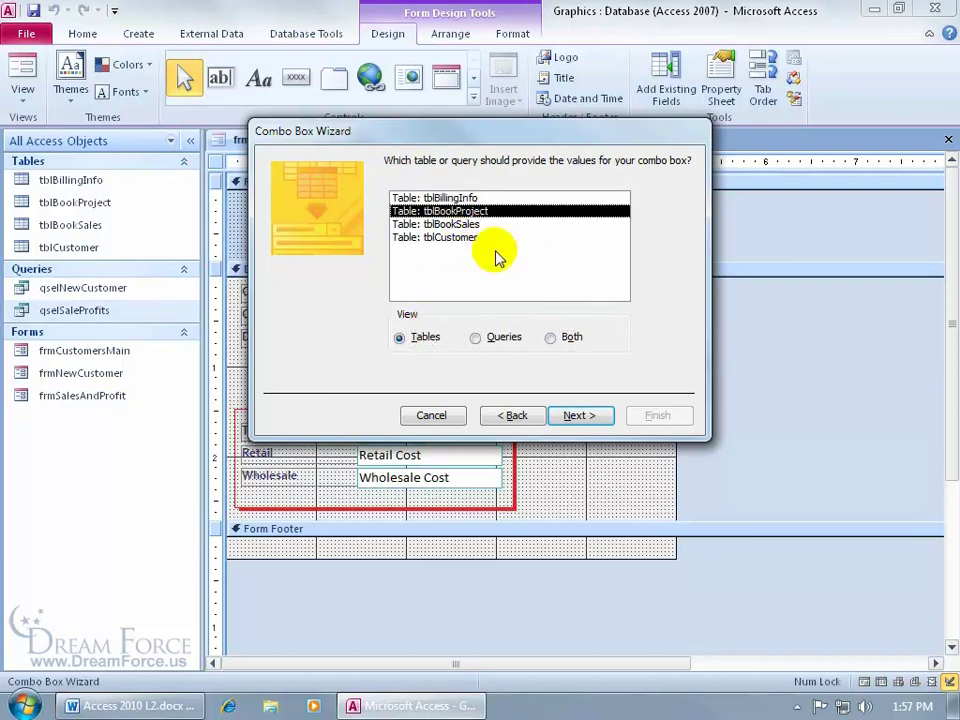
click(575, 414)
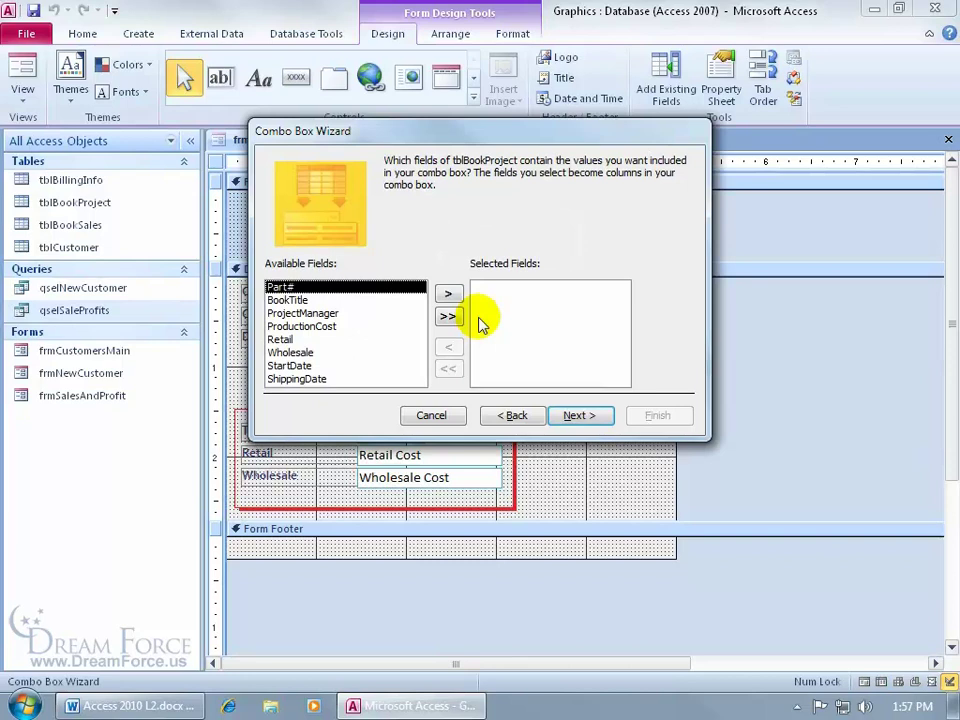
- Add Part# and BookTitle as columns and sort the list ascending by Part#
double_click(318, 288)
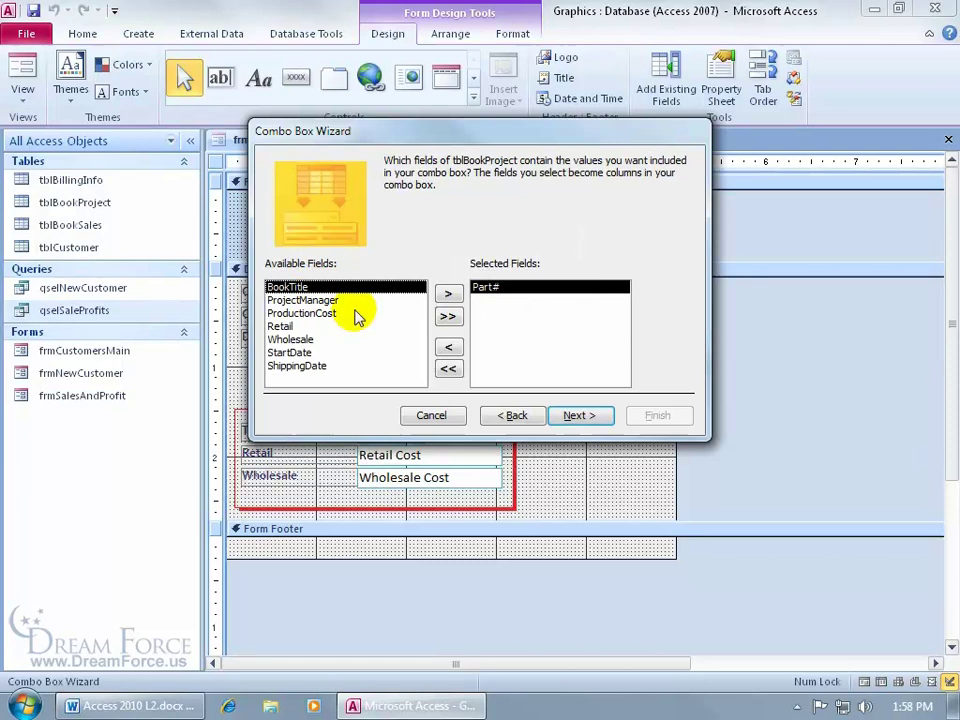
double_click(282, 288)
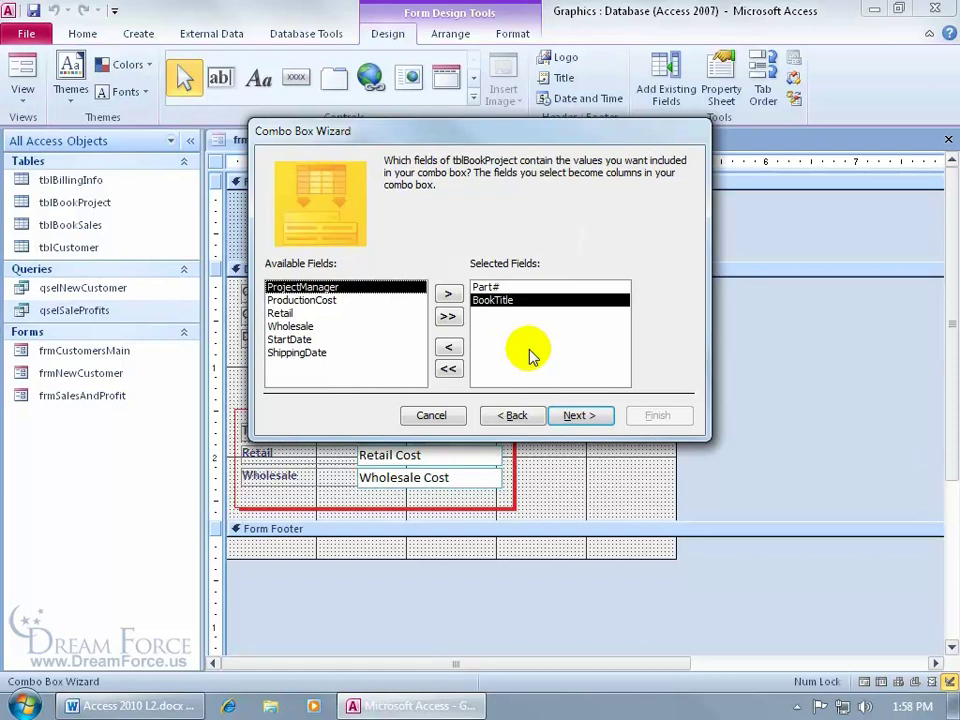
click(576, 413)
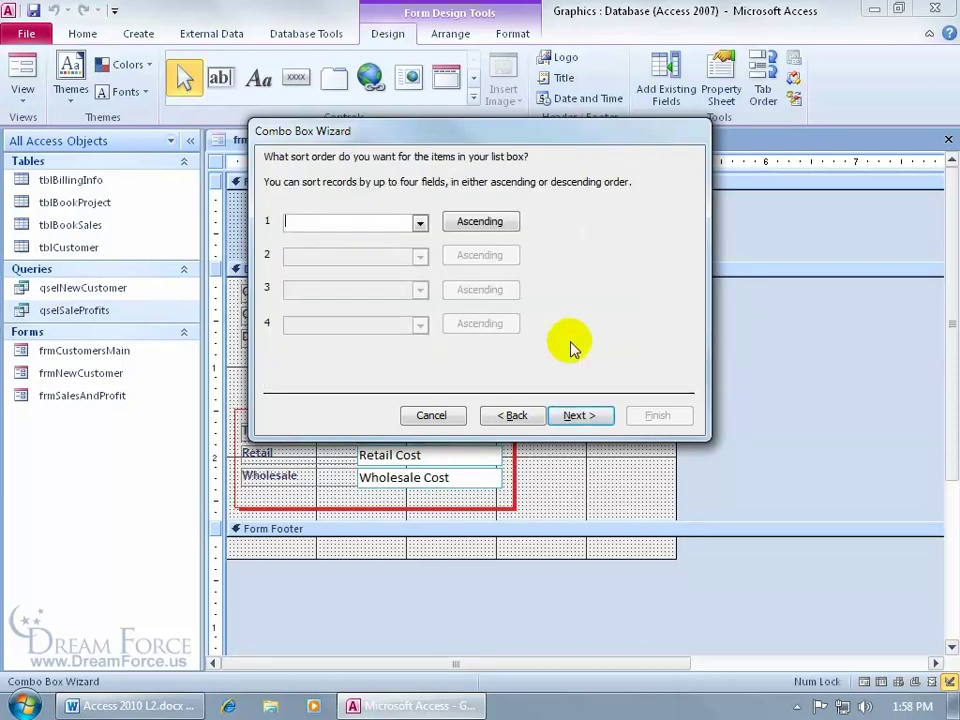
click(420, 222)
click(403, 254)
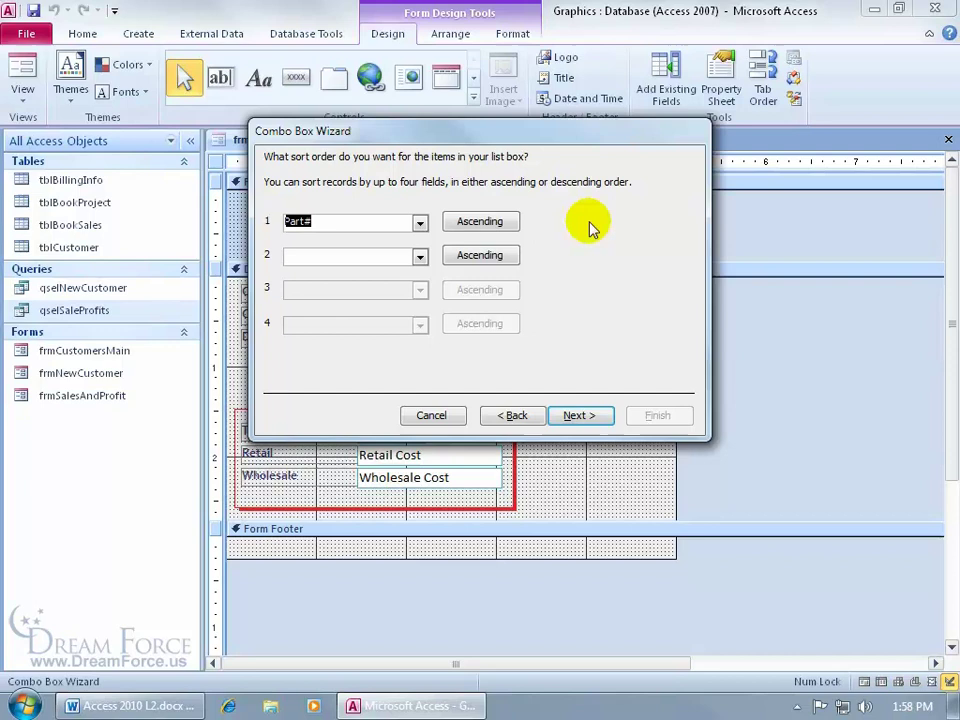
click(508, 218)
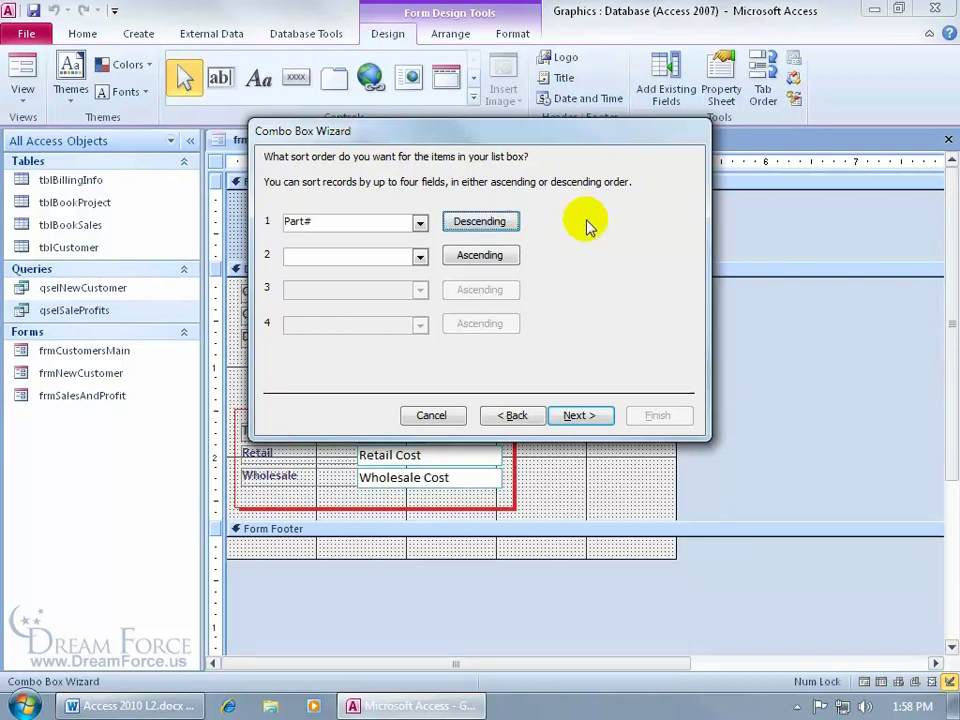
click(491, 221)
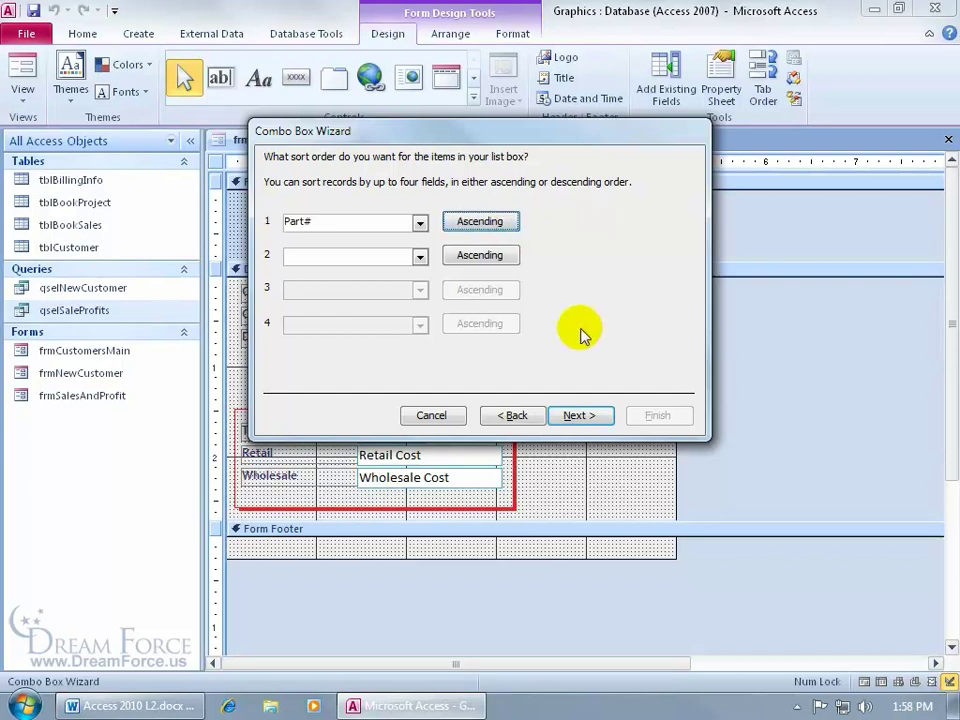
click(579, 418)
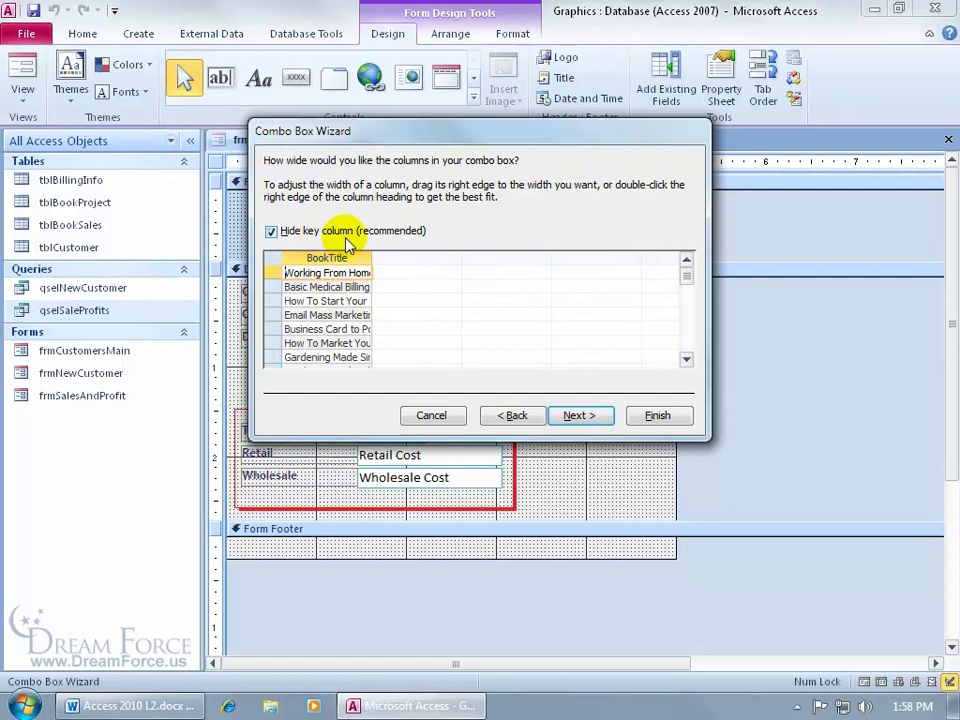
- Unhide the Part# key column and best-fit both the Part# and BookTitle column widths
click(270, 232)
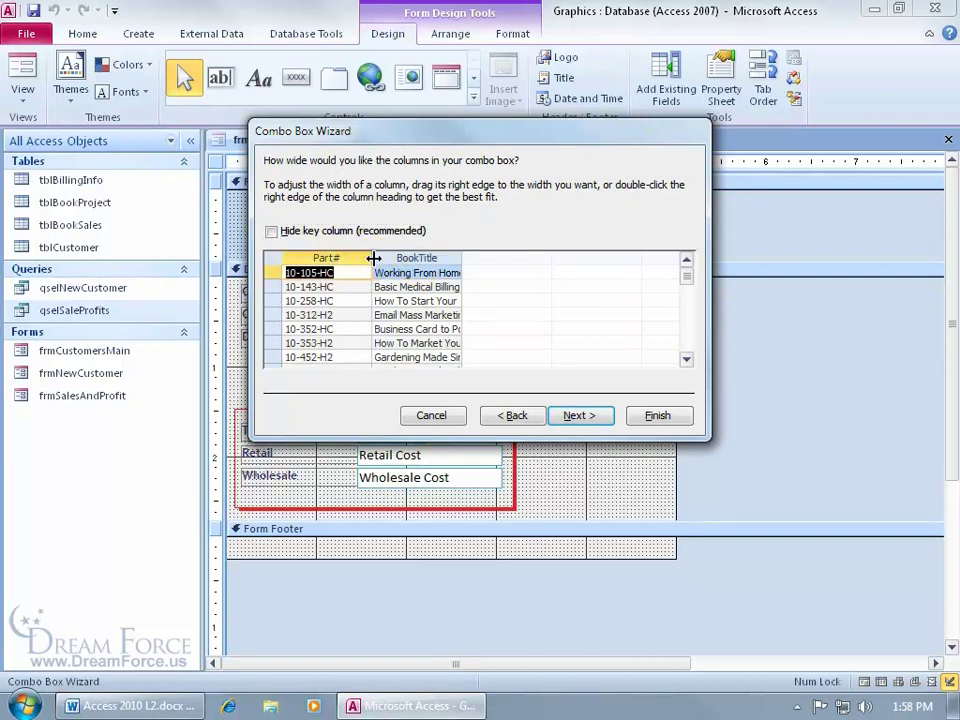
double_click(371, 258)
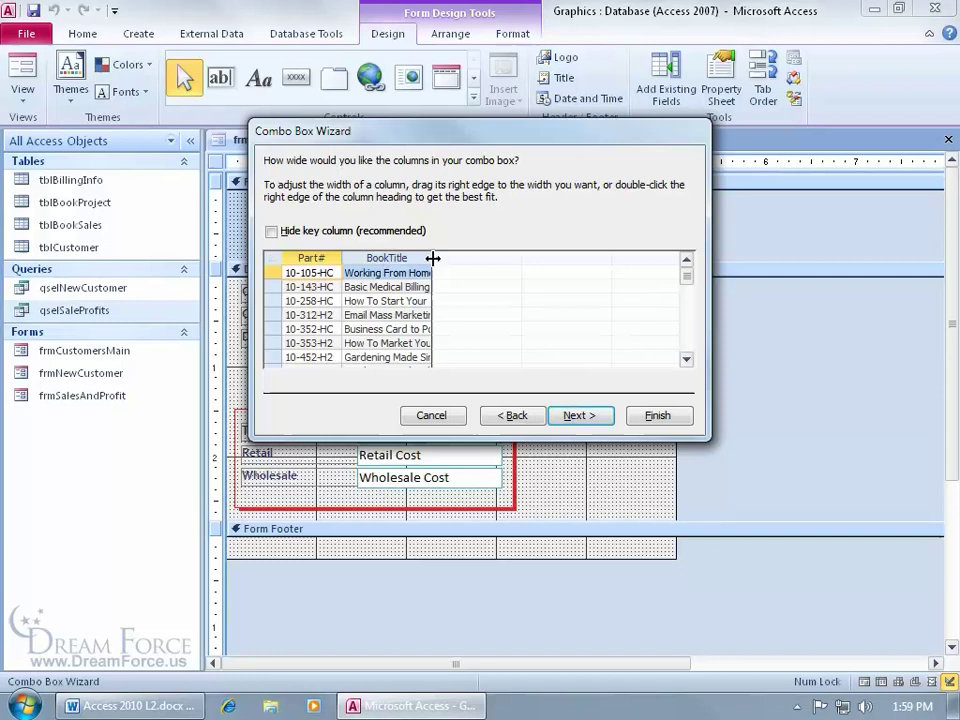
double_click(433, 258)
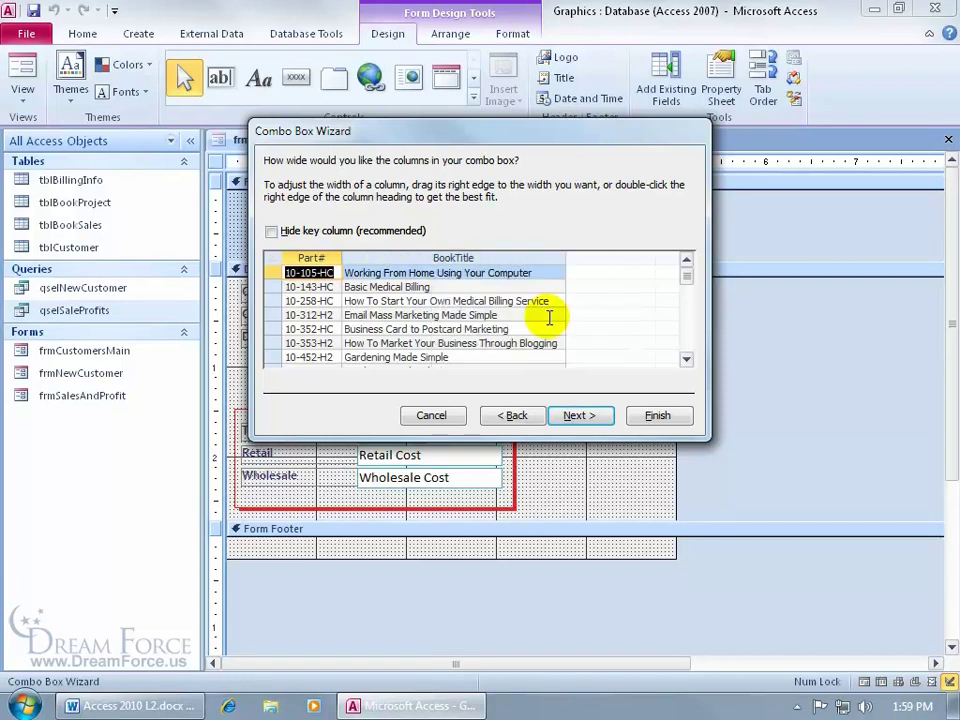
click(589, 416)
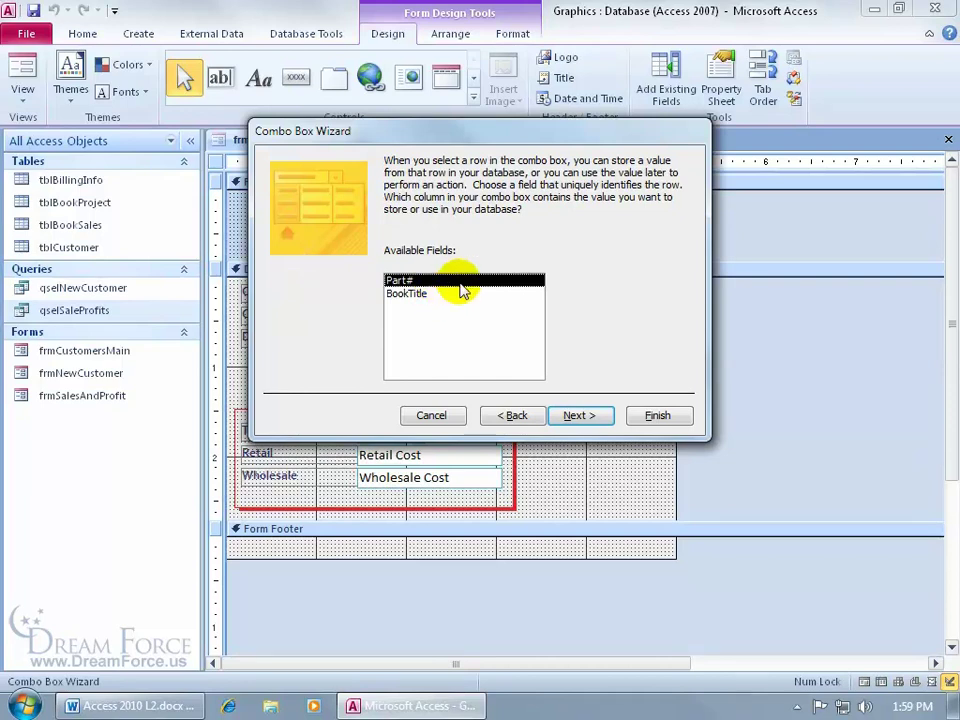
- Keep Part# as the saved column and store its value in the form's PartNumber field
click(579, 416)
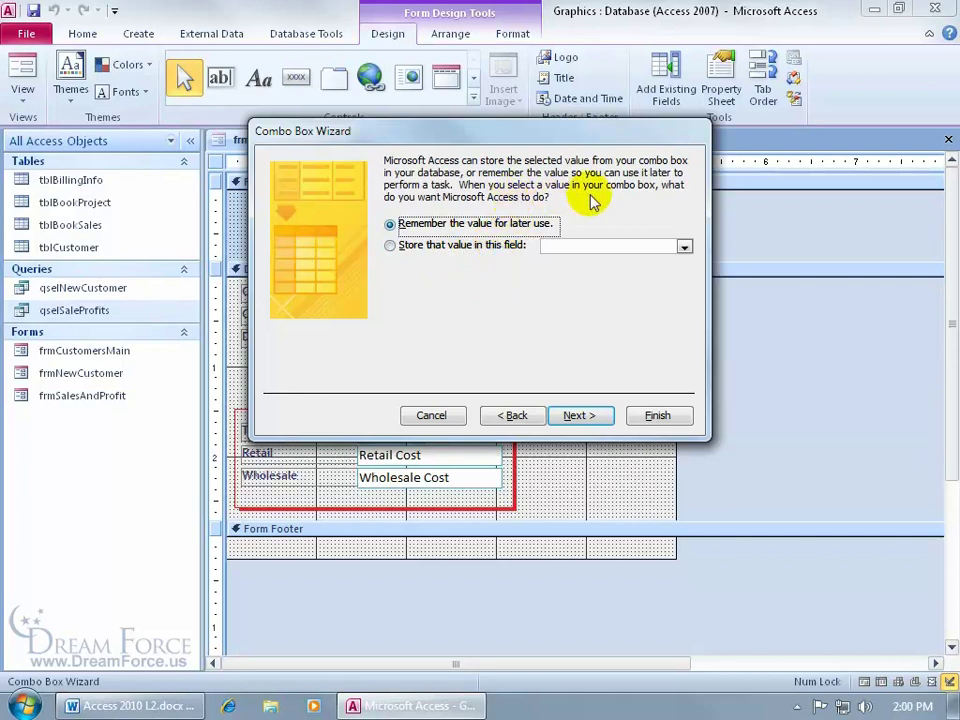
click(428, 246)
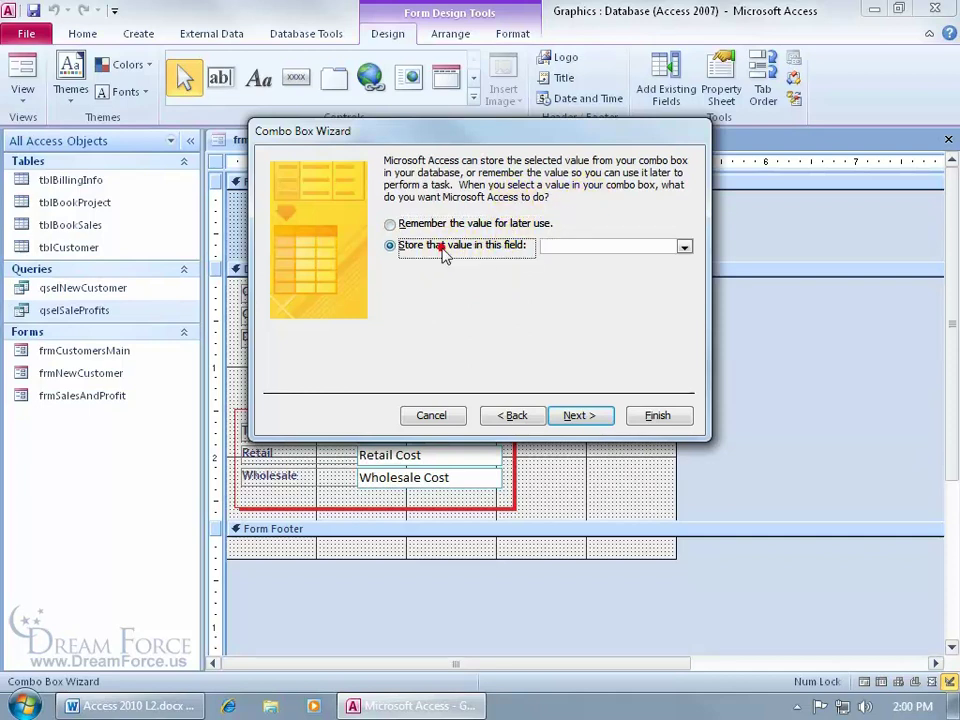
click(684, 247)
click(645, 301)
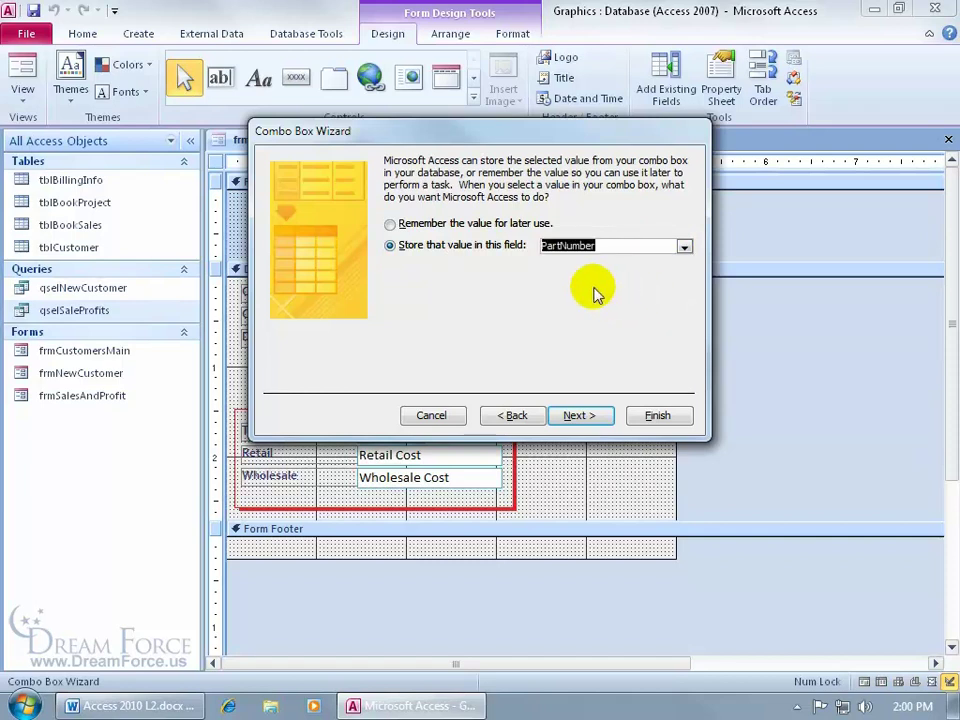
click(517, 415)
click(394, 284)
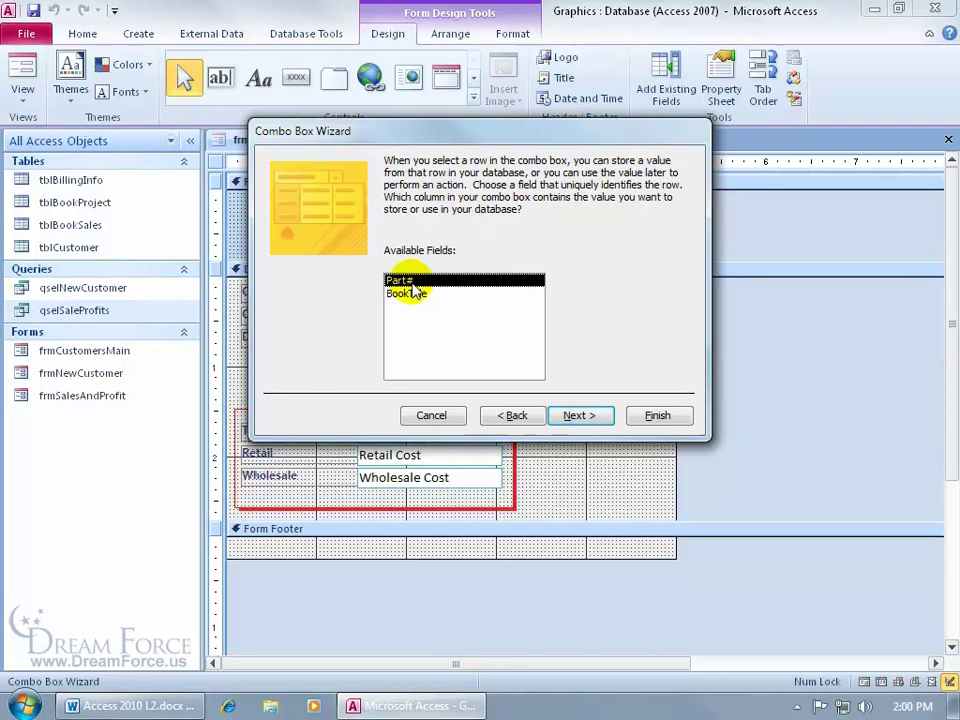
click(579, 416)
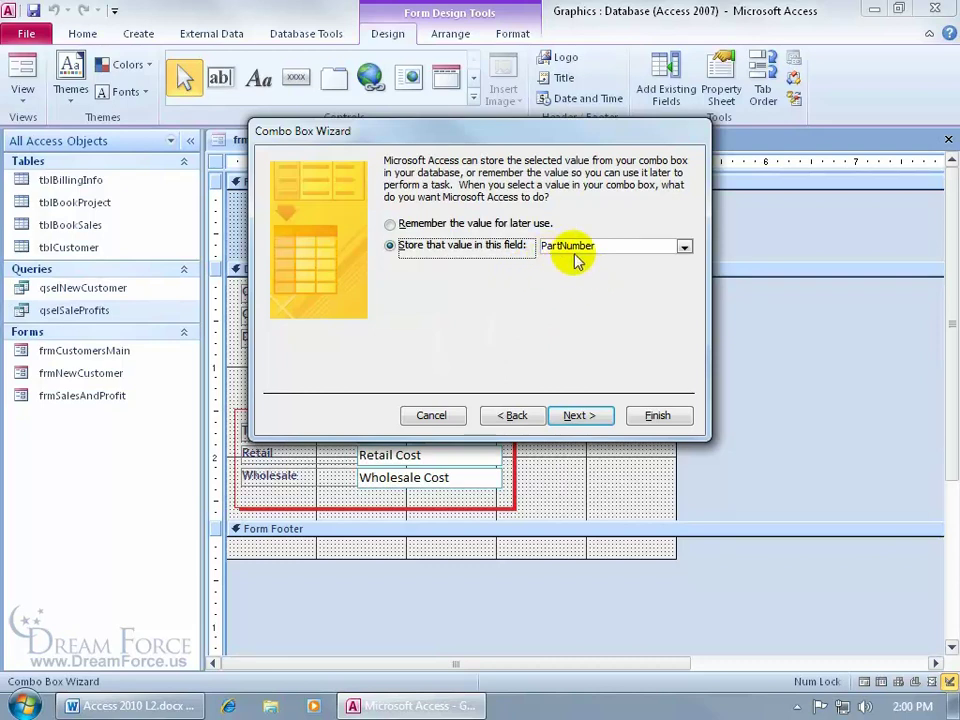
- Label the combo box 'PartNumber' and finish the wizard
click(590, 414)
text(P)
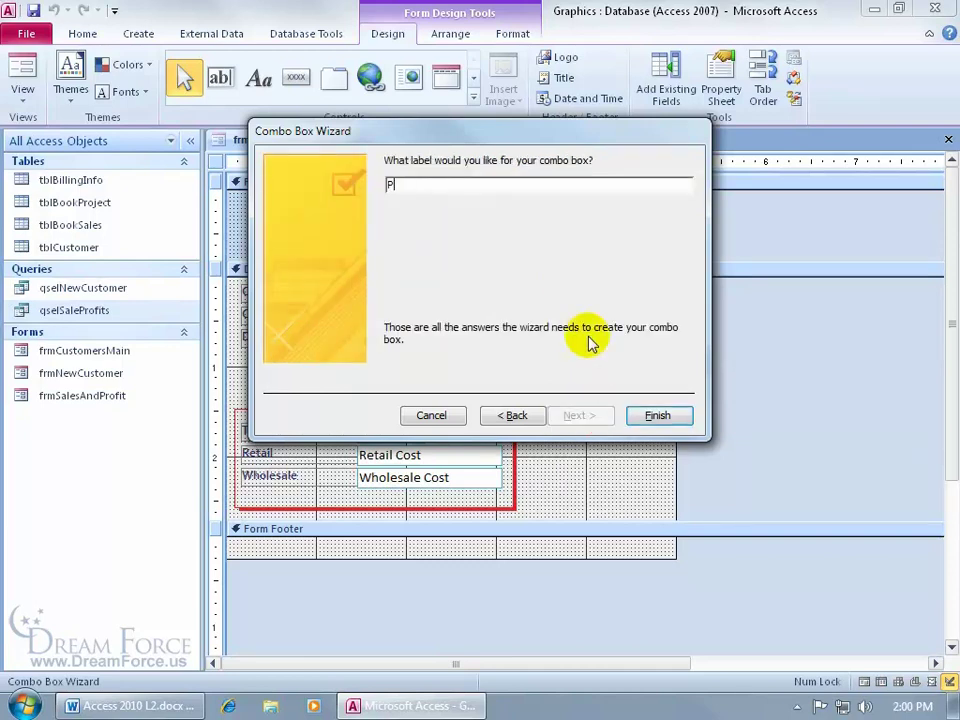
text(artNumber)
click(645, 414)
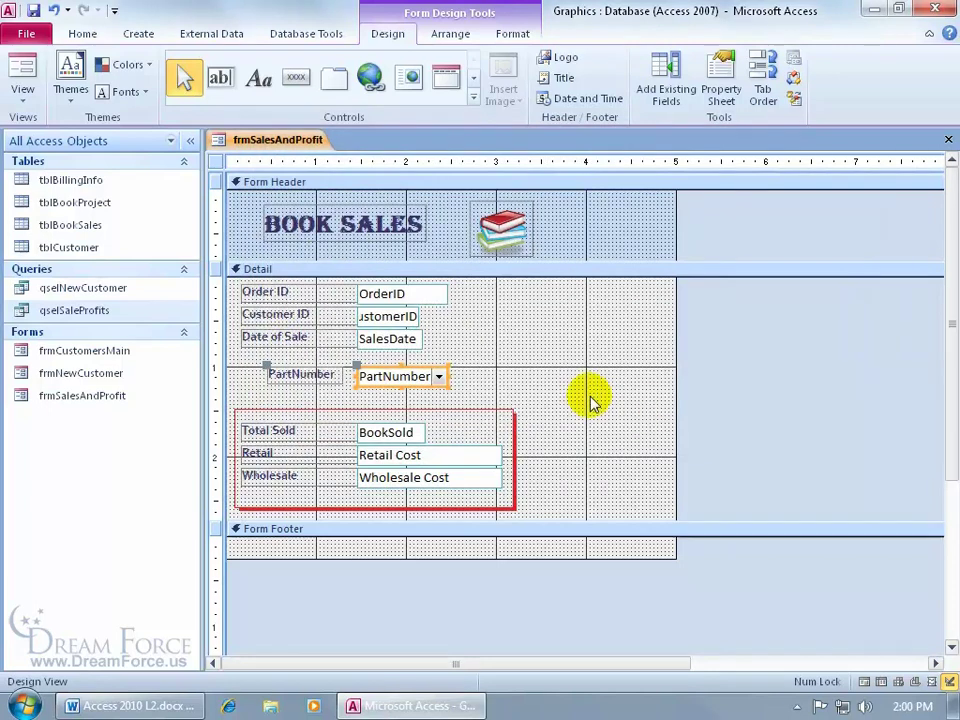
- In Form View, go to record 4, pick a part from the PartNumber list, then cancel with Esc
right_click(283, 146)
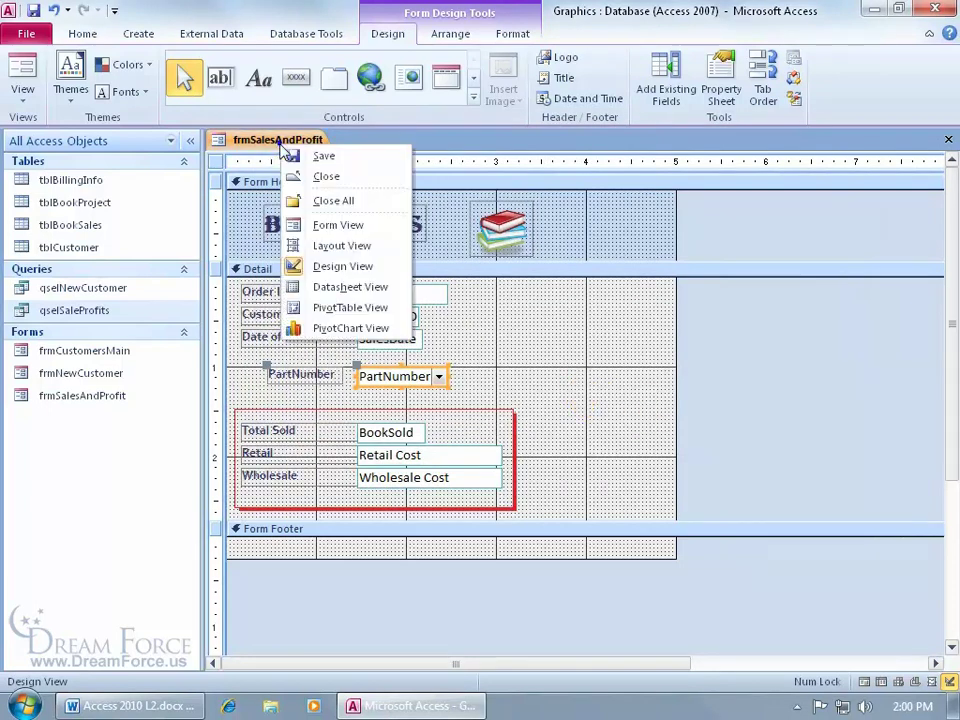
click(329, 226)
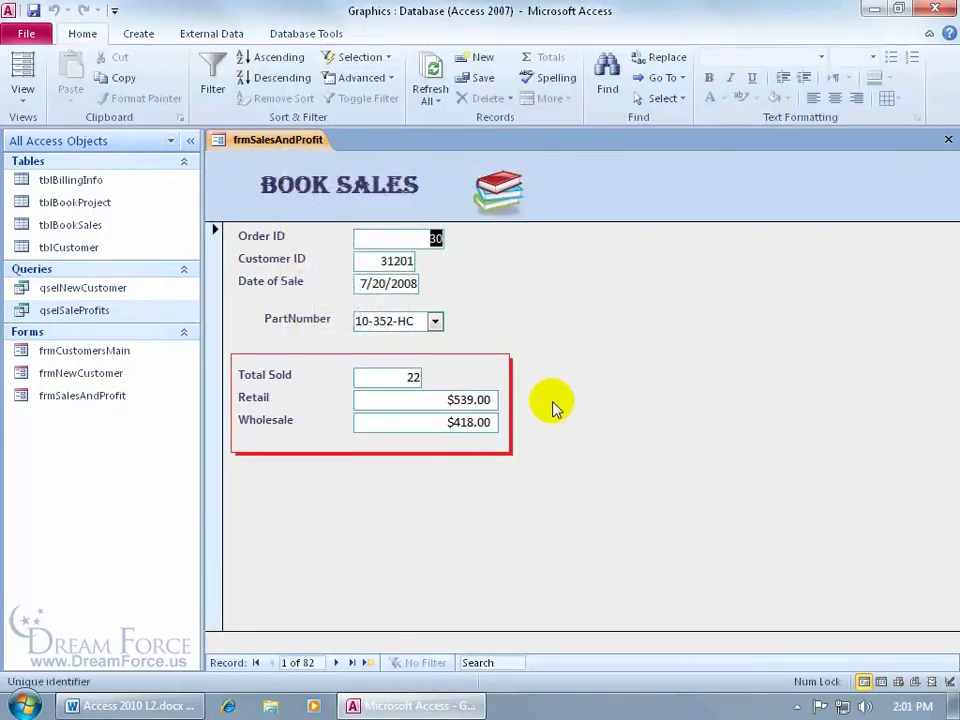
click(338, 663)
click(337, 664)
click(337, 664)
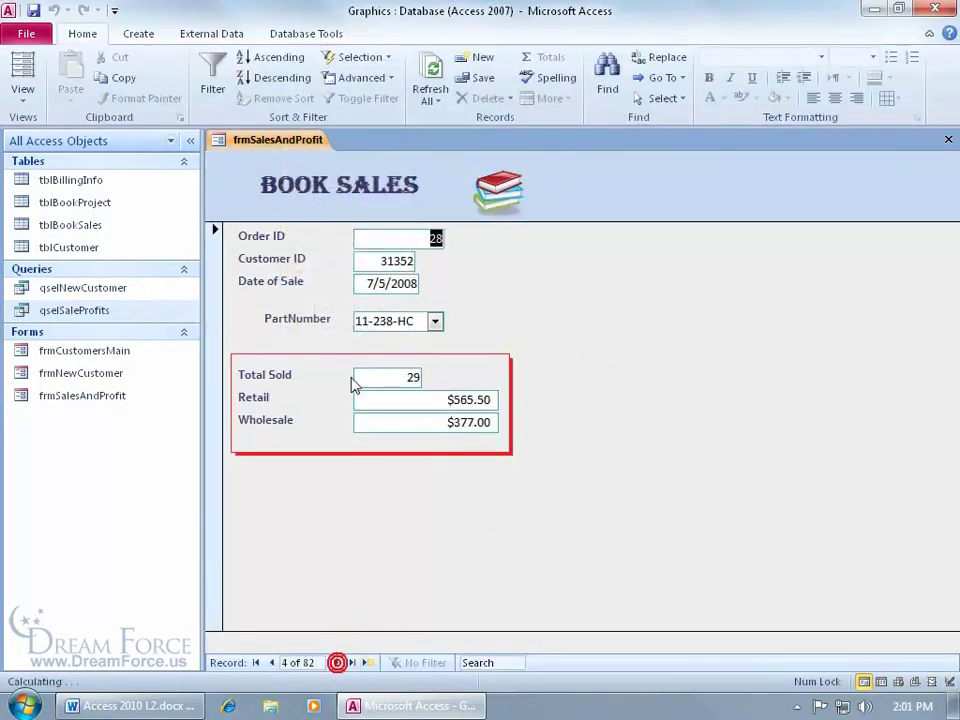
click(435, 321)
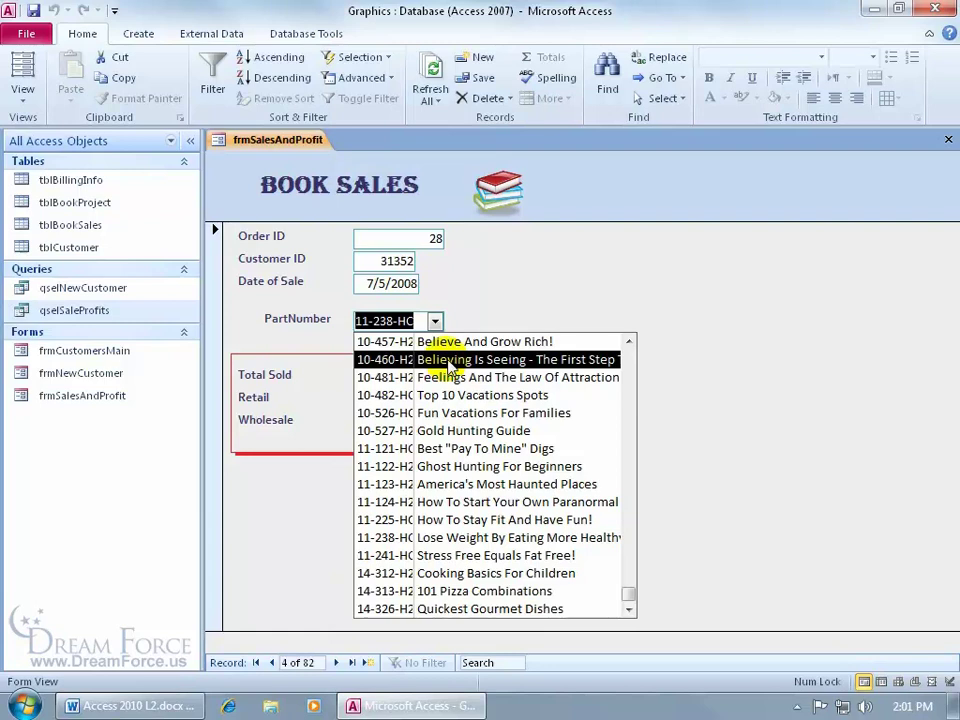
click(493, 342)
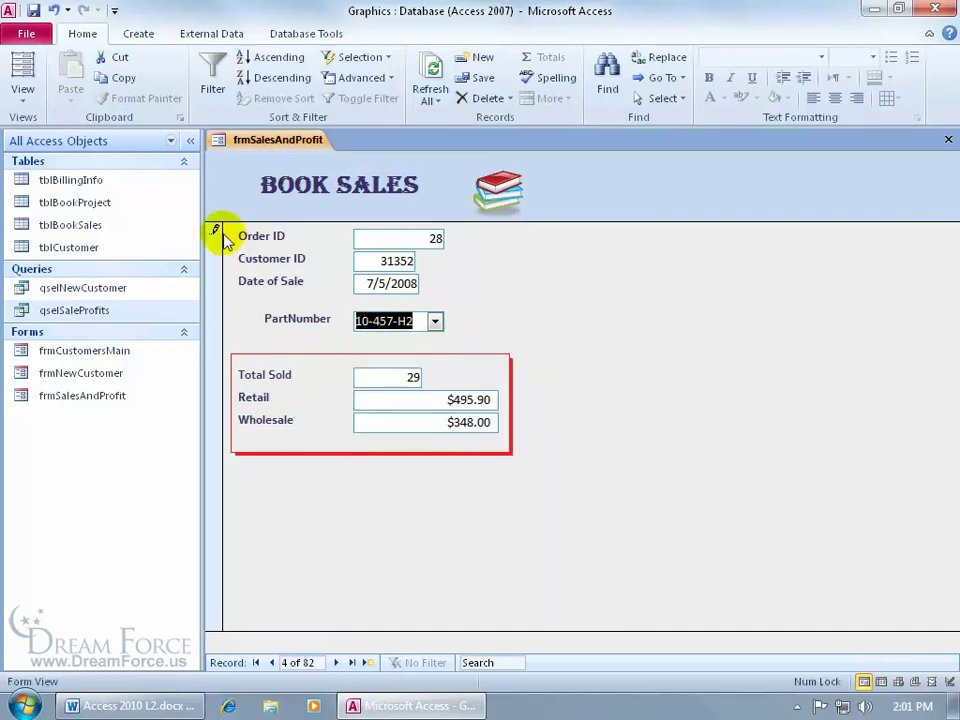
key(Escape)
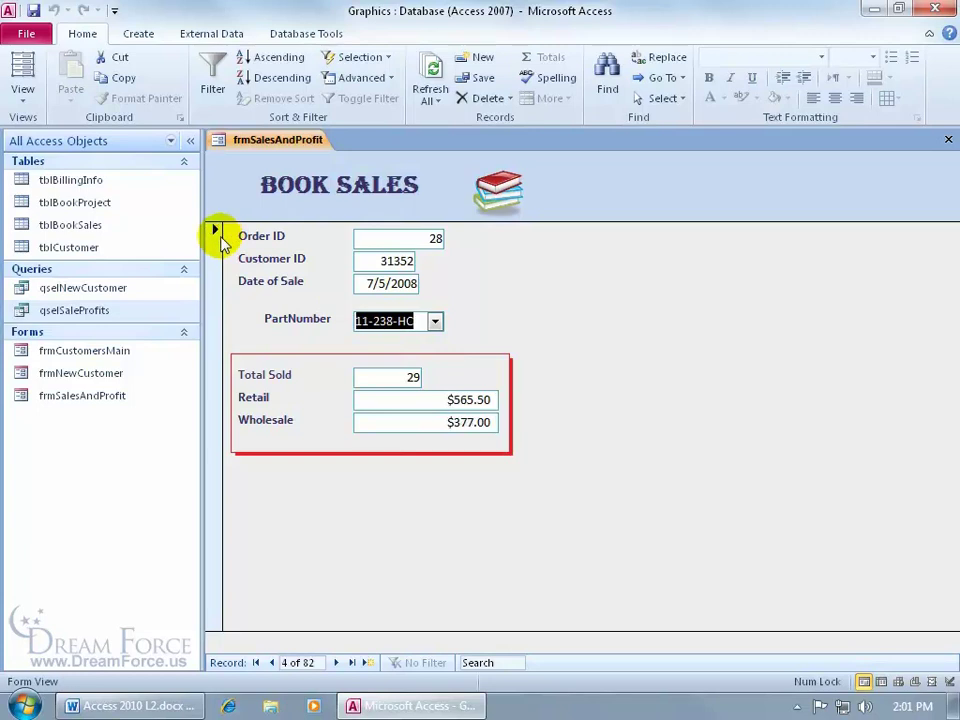
- Back in Design View, change the combo box's first column width from 0.6667" to 0.75"
right_click(324, 224)
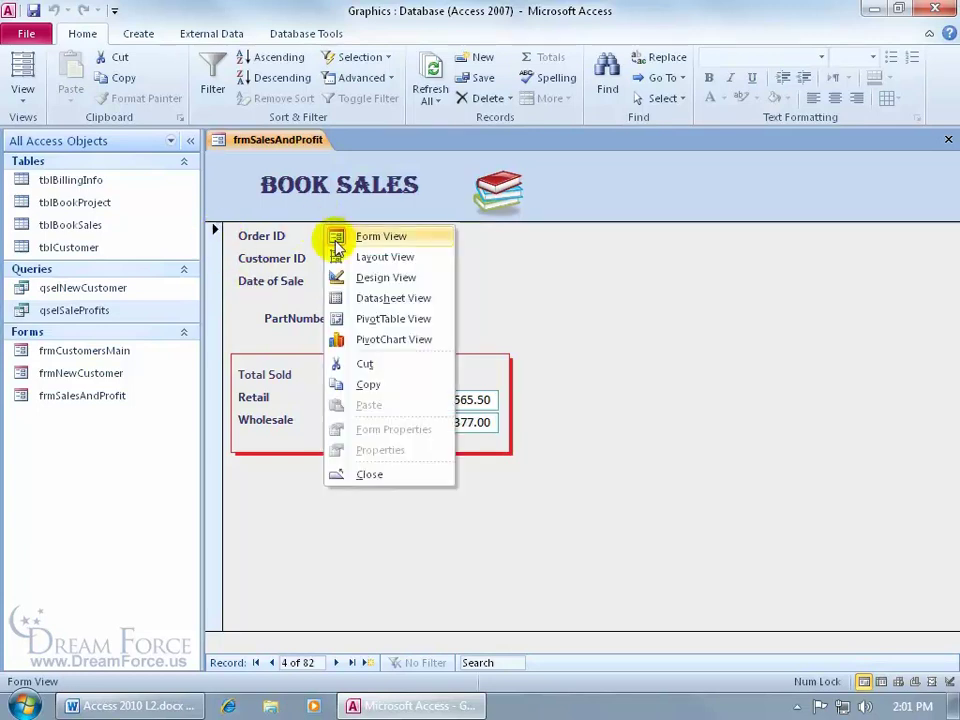
click(362, 279)
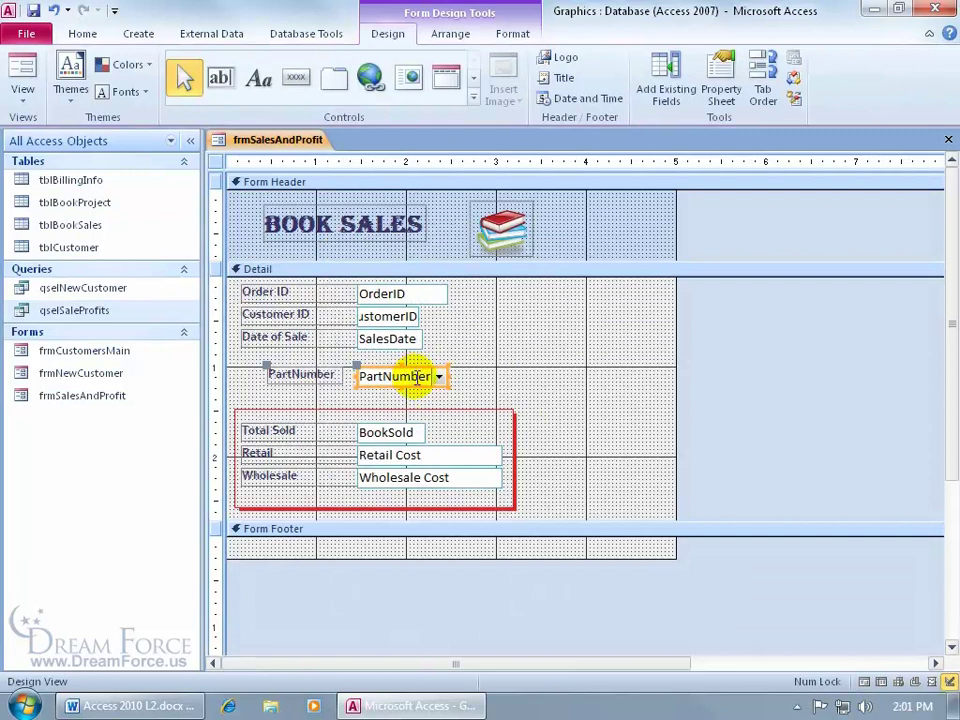
click(722, 93)
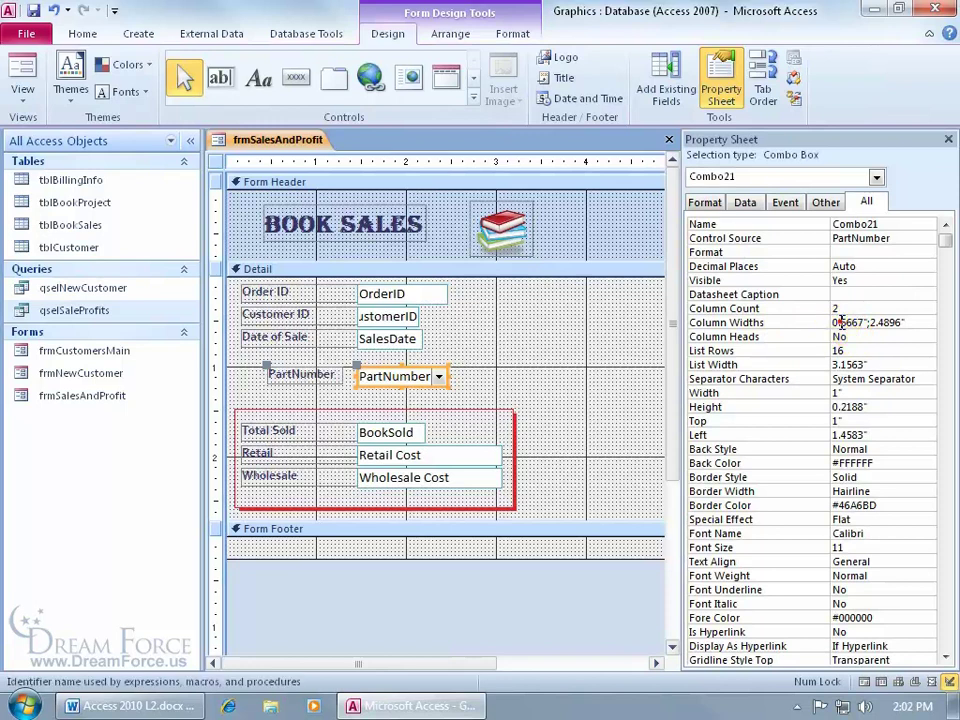
drag(838, 322, 862, 322)
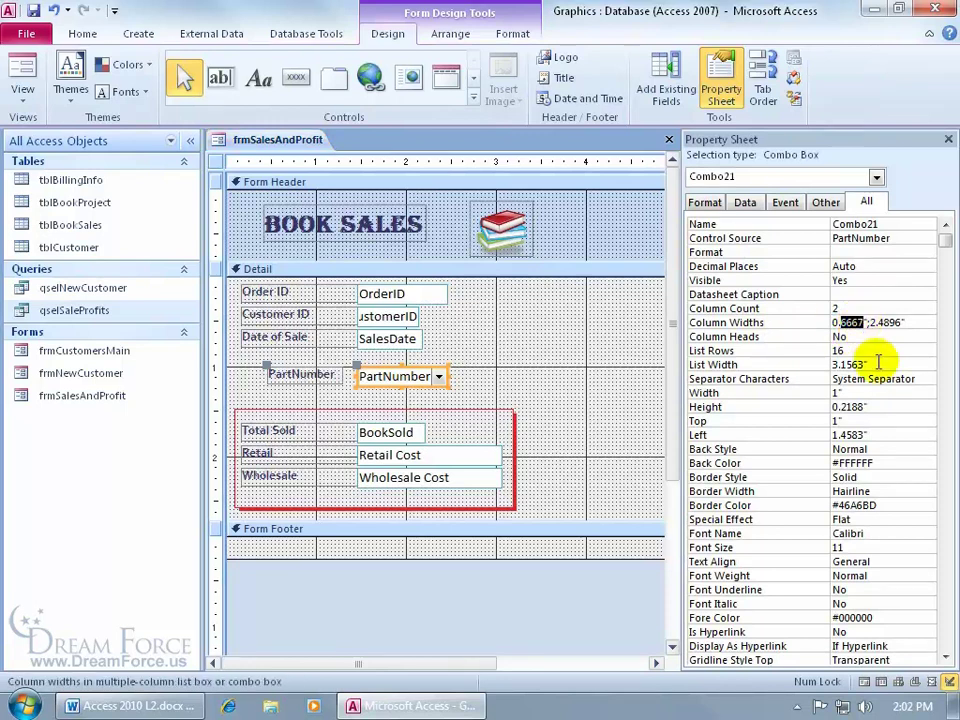
text(75)
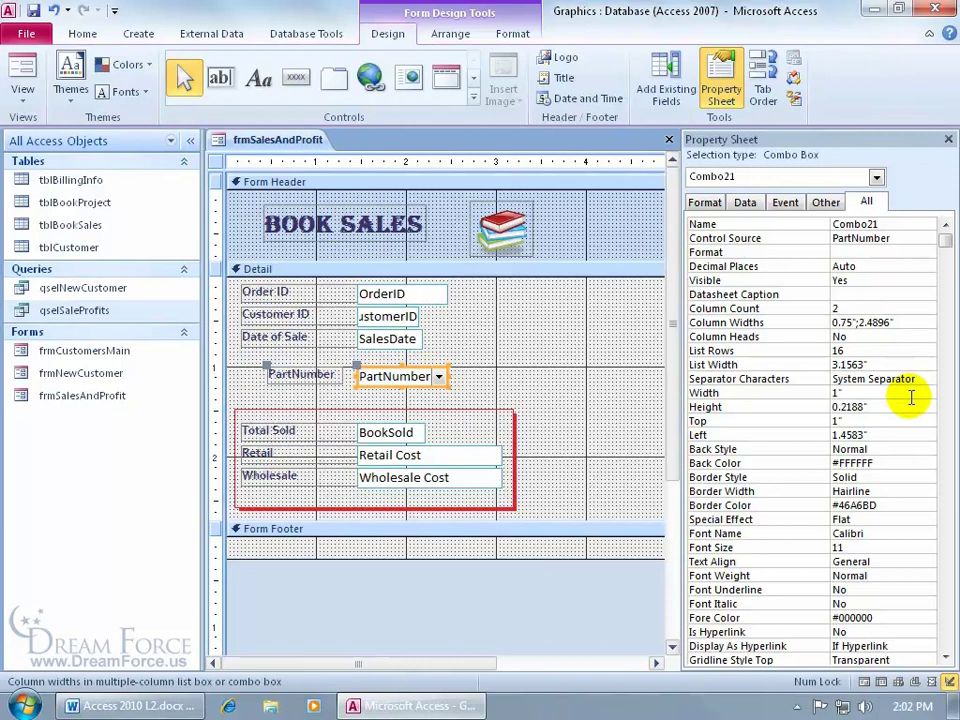
key(Return)
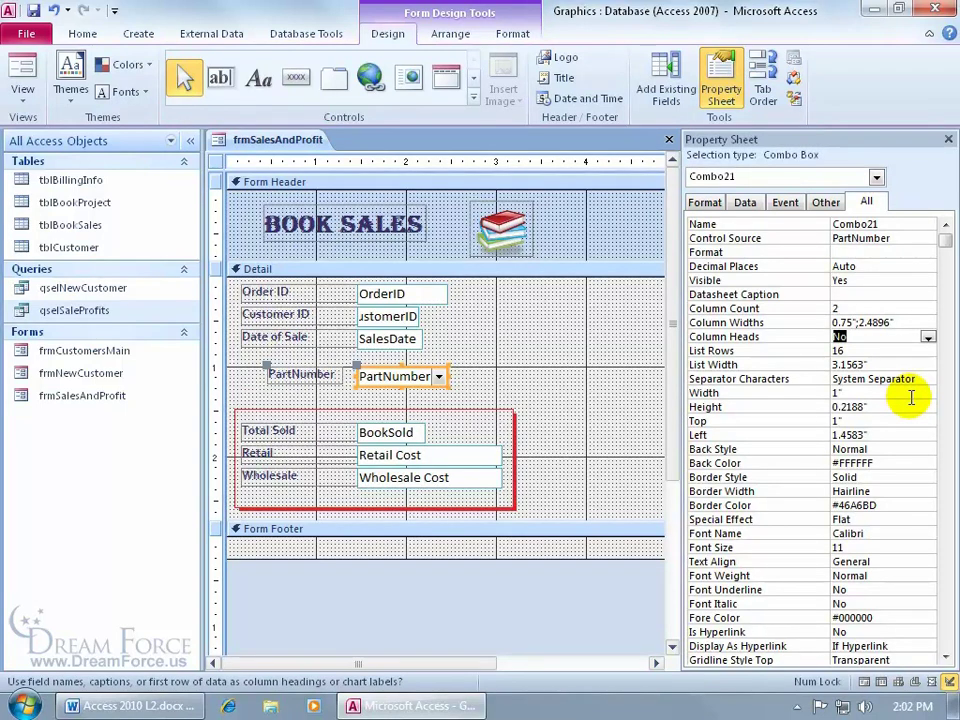
- Return frmSalesAndProfit to Form View and check the PartNumber drop-down columns, keeping 11-238-HC on record 4
click(22, 68)
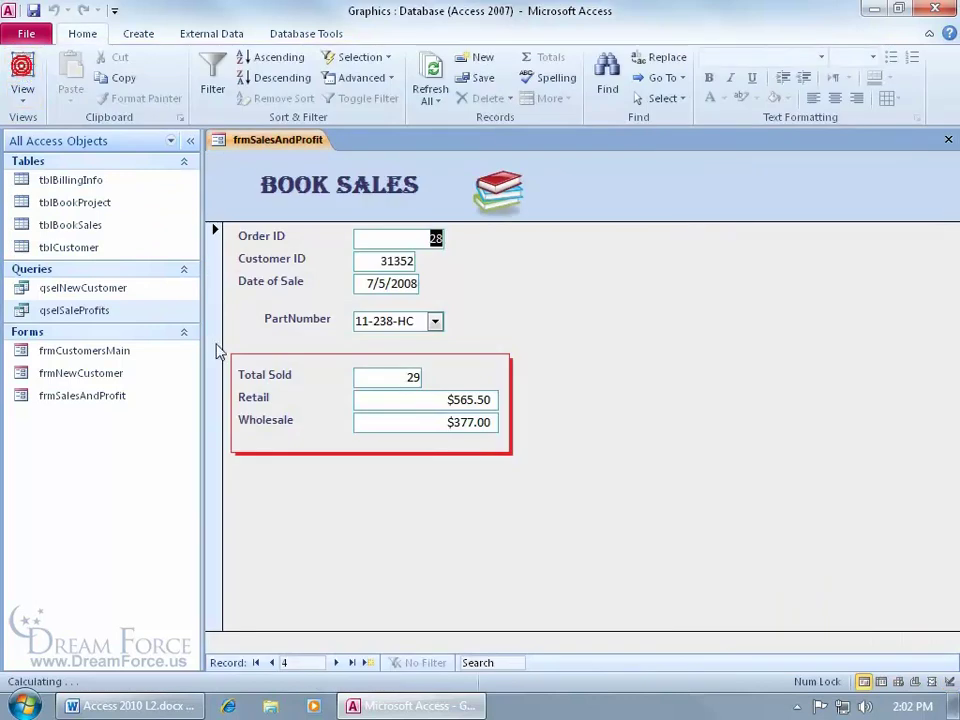
click(435, 321)
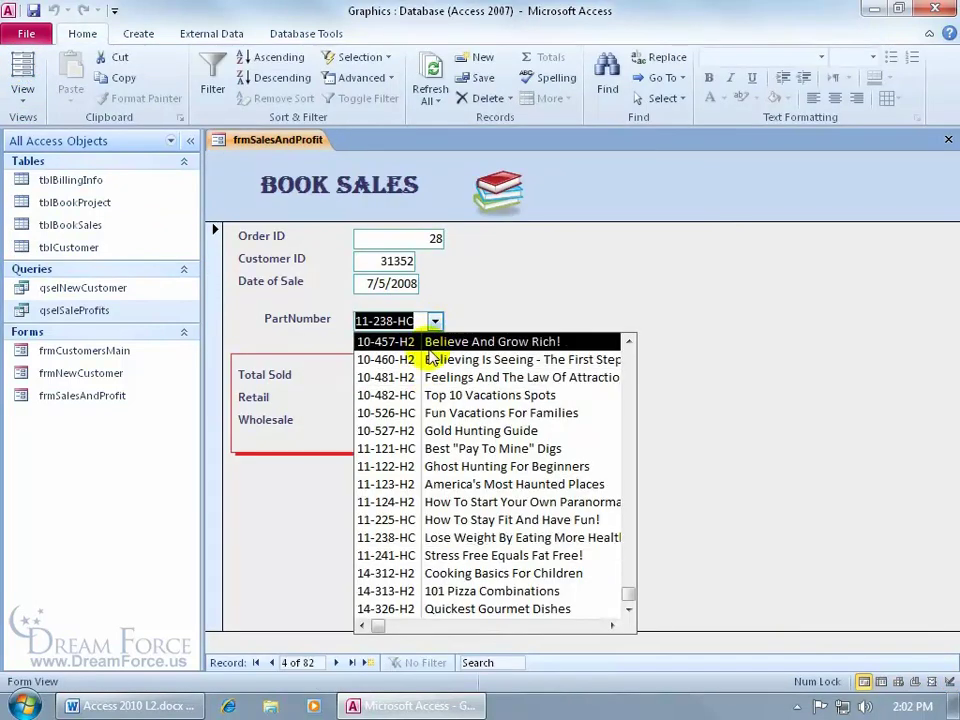
click(505, 310)
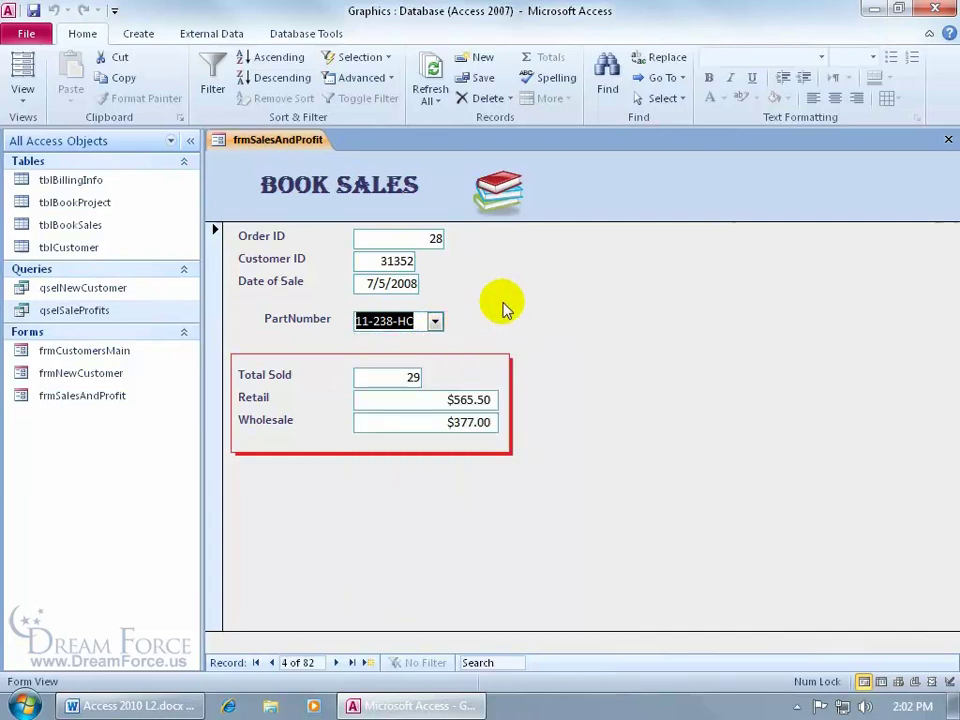